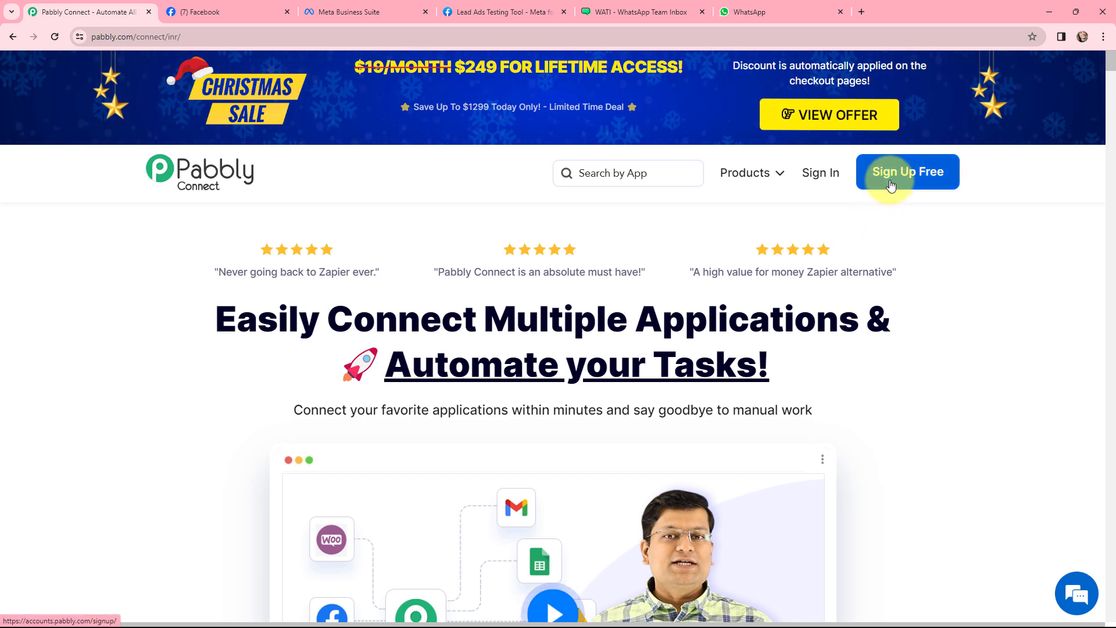
- Sign in to Pabbly Connect and create a workflow named "Send Automated WhatsApp Message to Facebook Leads" in the Facebook Lead Ads folder
{"action": "left_click", "coordinate": [817, 175]}
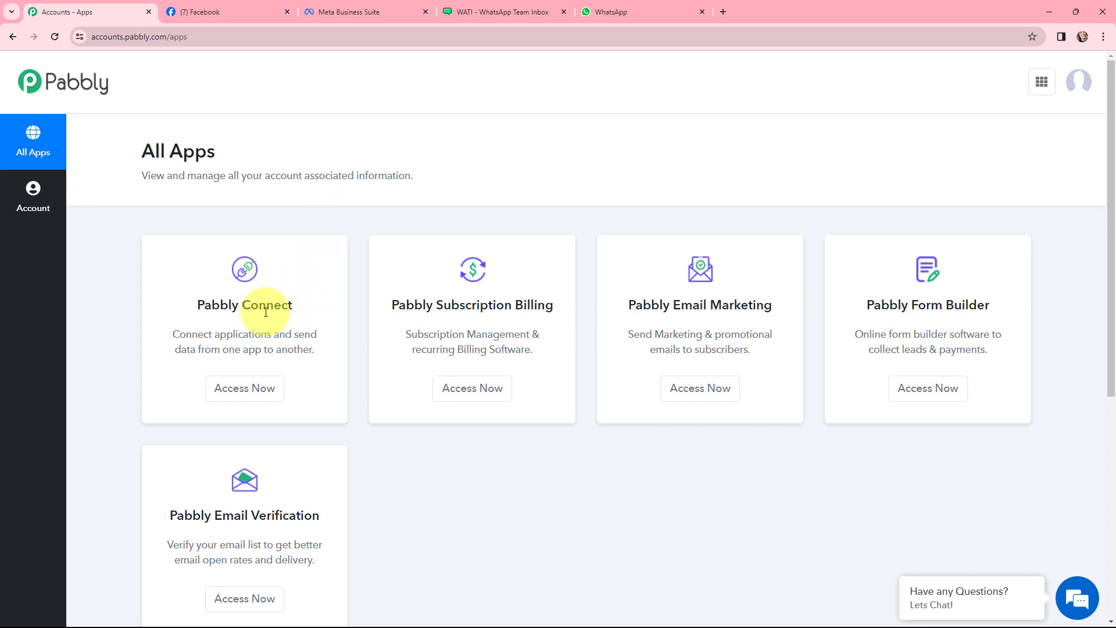
{"action": "left_click", "coordinate": [240, 386]}
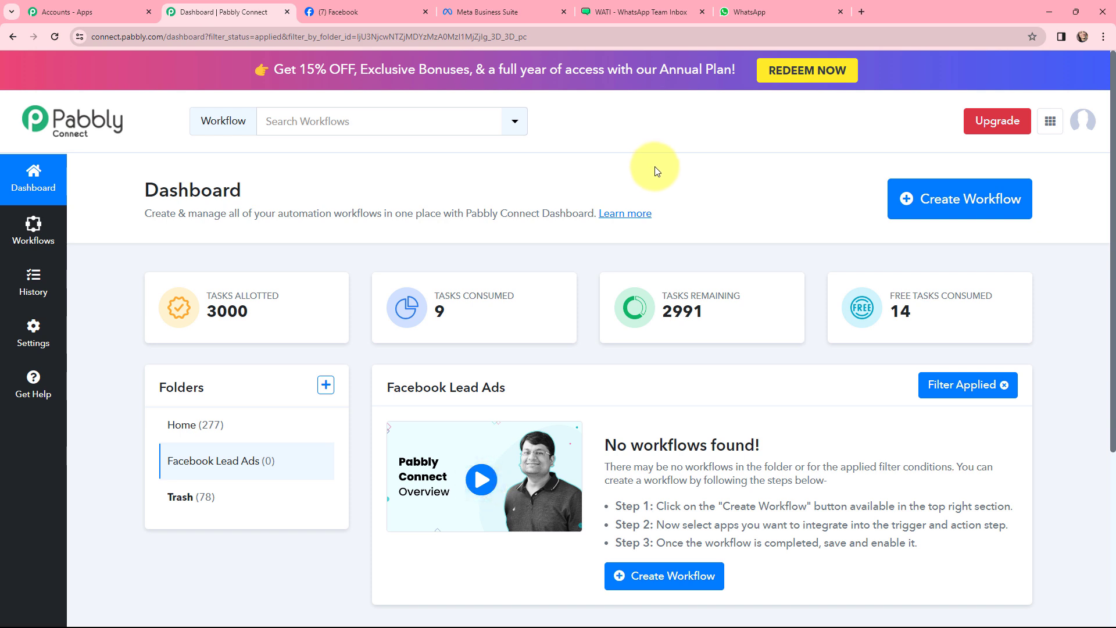
{"action": "left_click", "coordinate": [927, 198]}
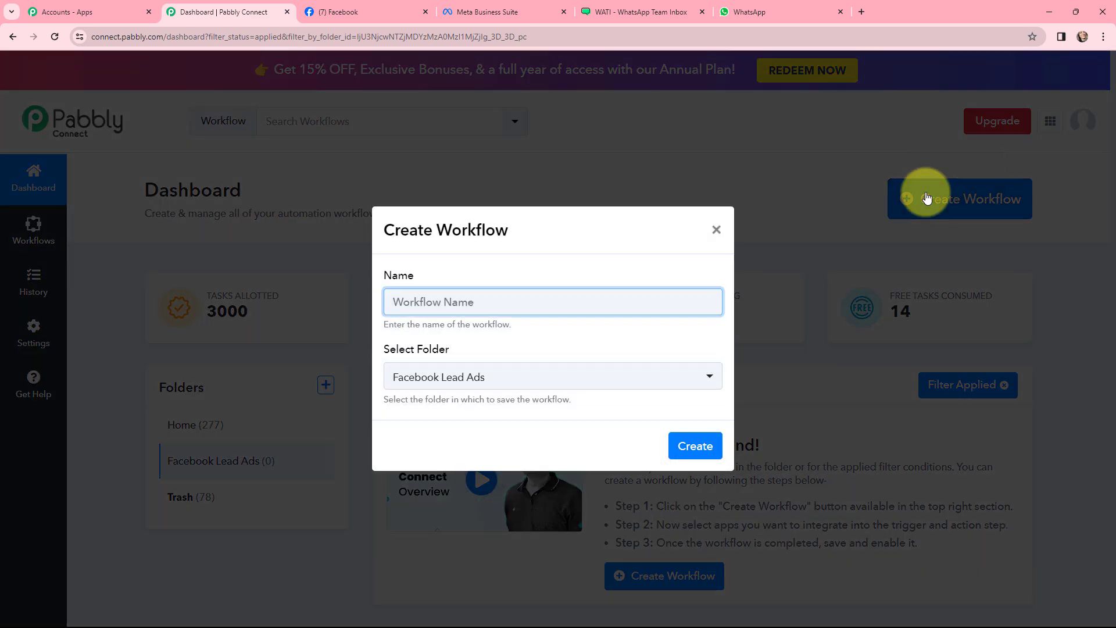
{"action": "type", "text": "Send Automated WhatsApp Message to Facebook Leads"}
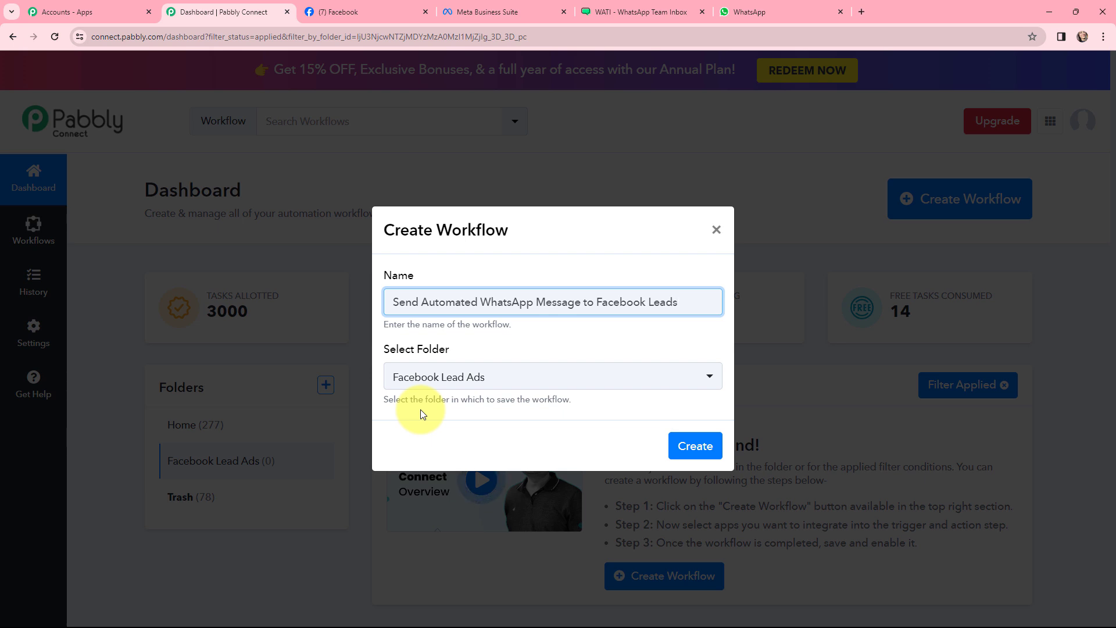
{"action": "left_click", "coordinate": [692, 447]}
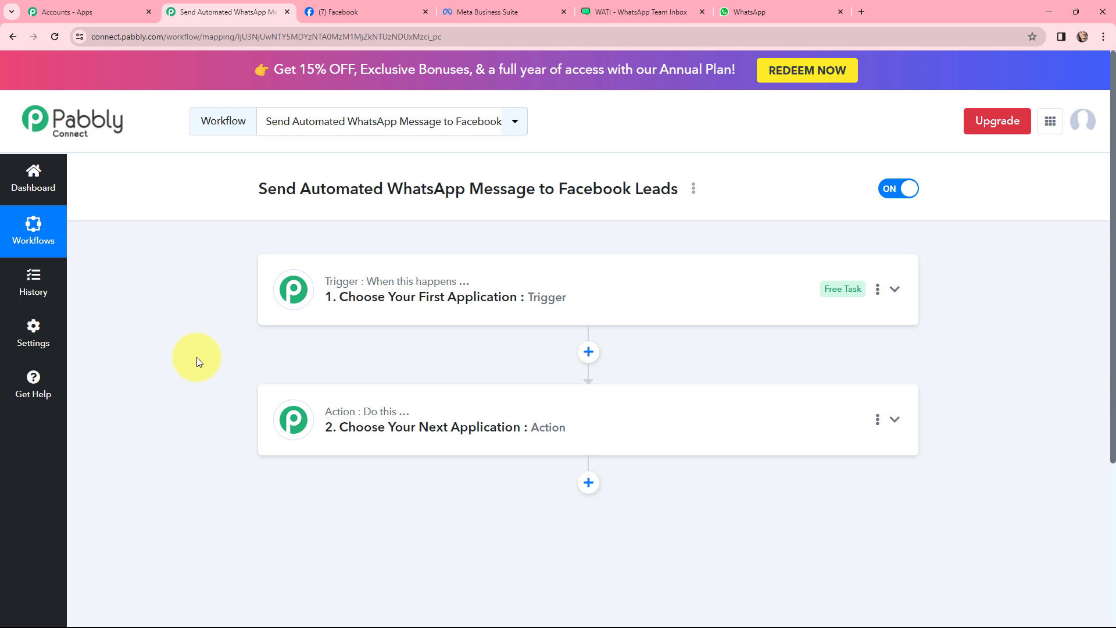
- Set the workflow's trigger to the Facebook Lead Ads app with the New Lead (Instant) event
{"action": "mouse_move", "coordinate": [334, 289]}
{"action": "mouse_move", "coordinate": [325, 414]}
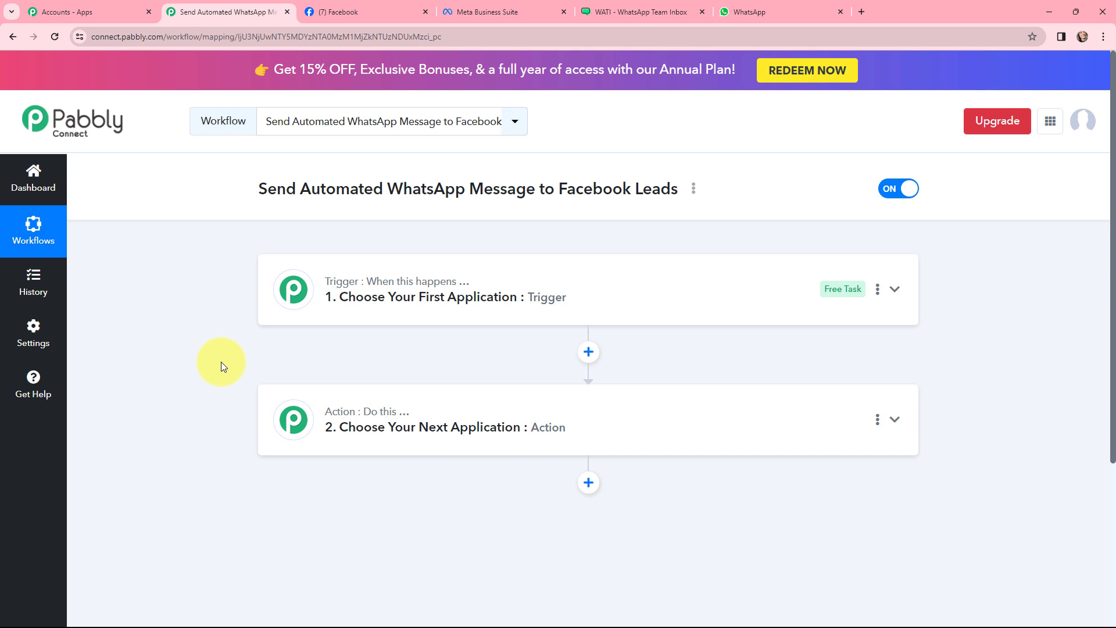
{"action": "left_click", "coordinate": [282, 263]}
{"action": "left_click", "coordinate": [316, 370]}
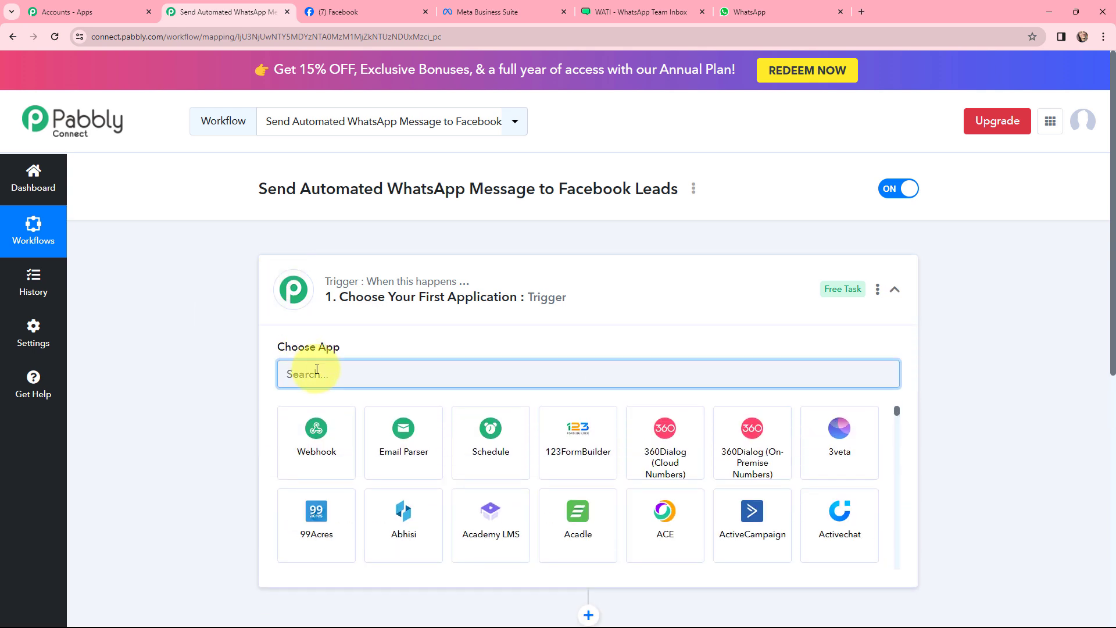
{"action": "type", "text": "FACE"}
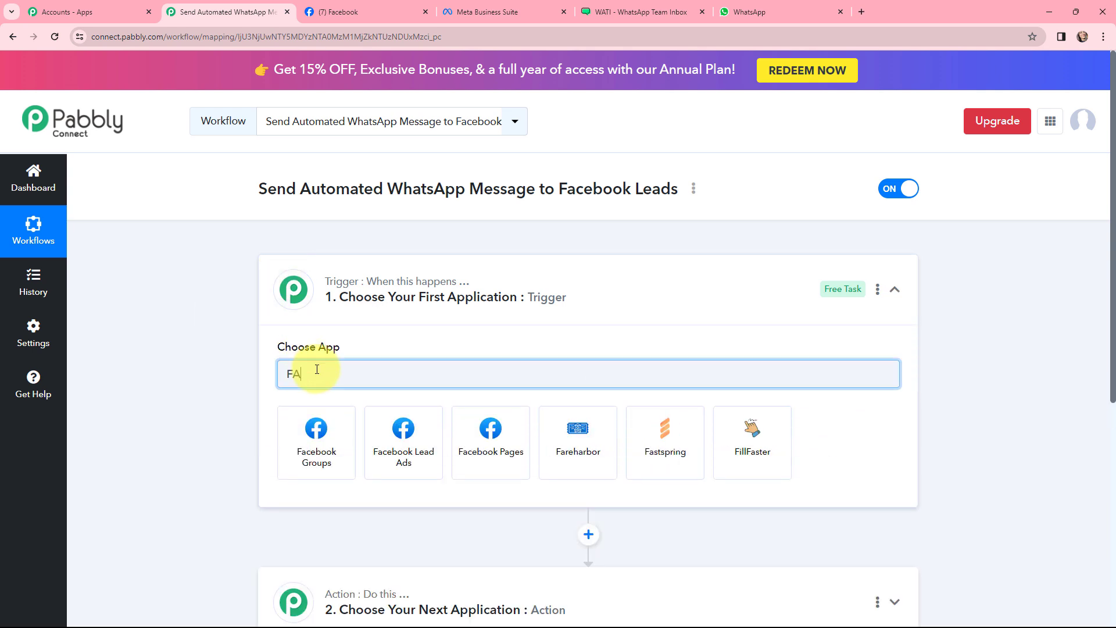
{"action": "left_click", "coordinate": [409, 443]}
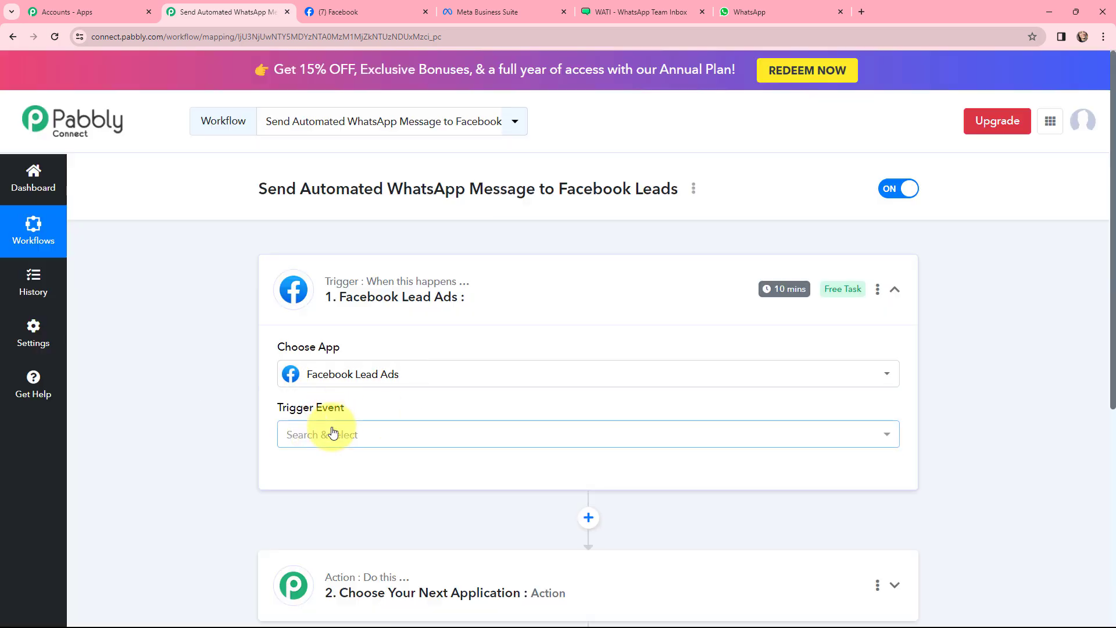
{"action": "left_click", "coordinate": [332, 433]}
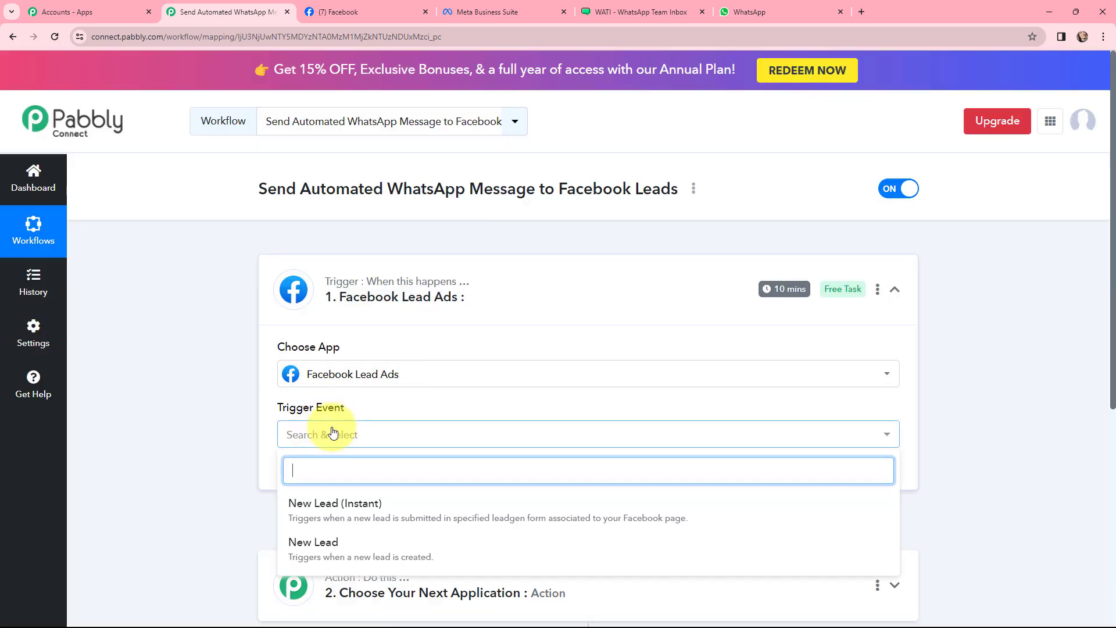
{"action": "left_click", "coordinate": [326, 507]}
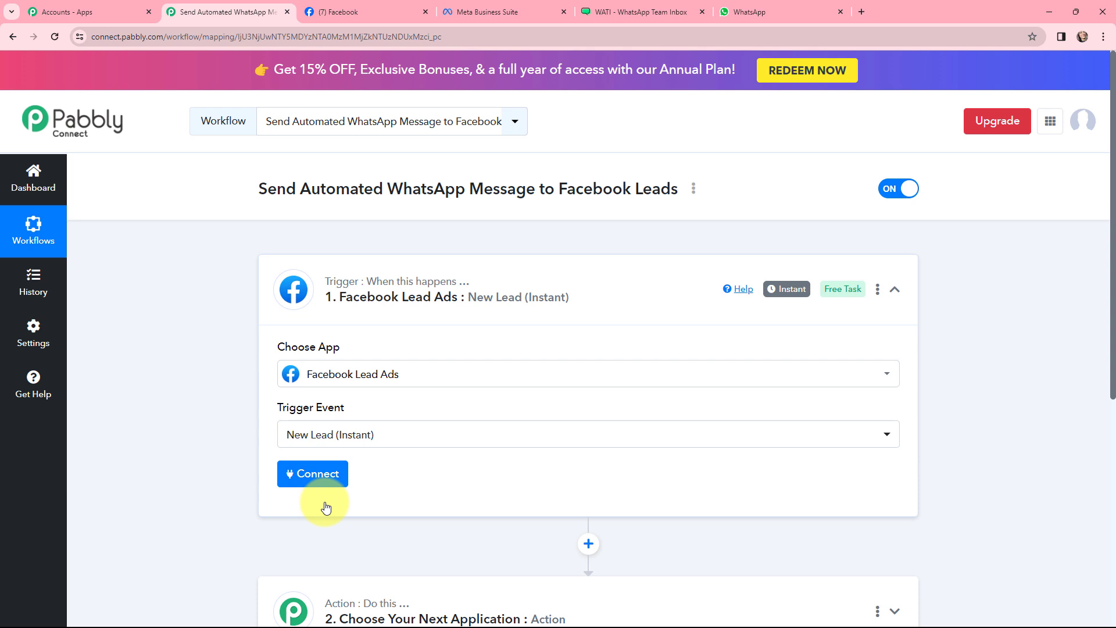
- Set the workflow's action to the WATI app with the Send Template Message event and collapse the action
{"action": "scroll", "coordinate": [323, 488], "scroll_direction": "down", "scroll_amount": 3}
{"action": "left_click", "coordinate": [302, 444]}
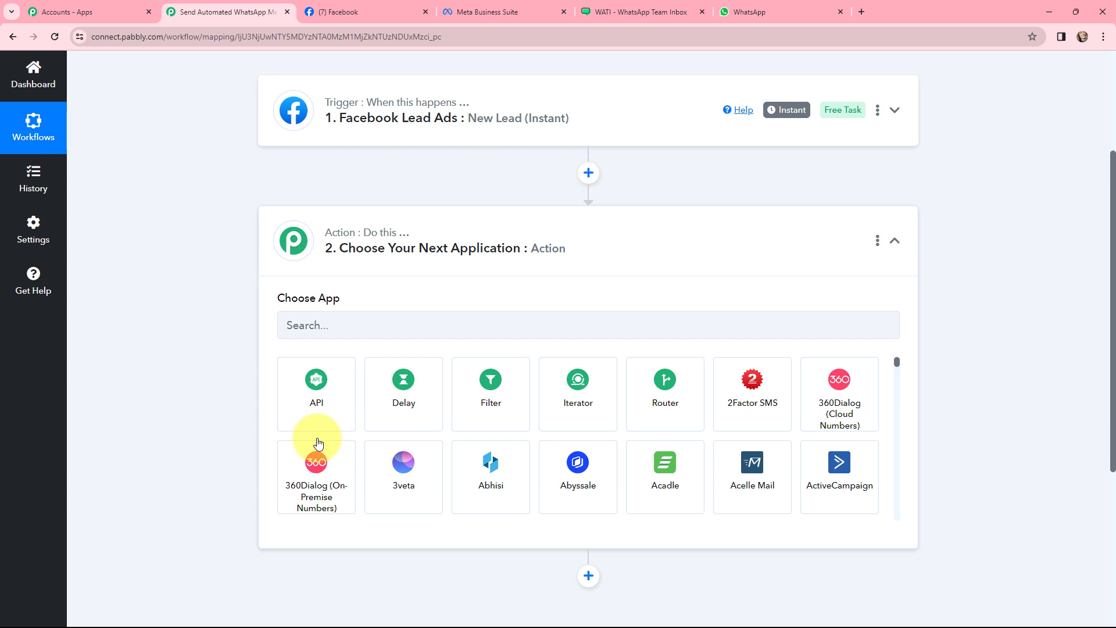
{"action": "left_click", "coordinate": [305, 302]}
{"action": "type", "text": "WATI"}
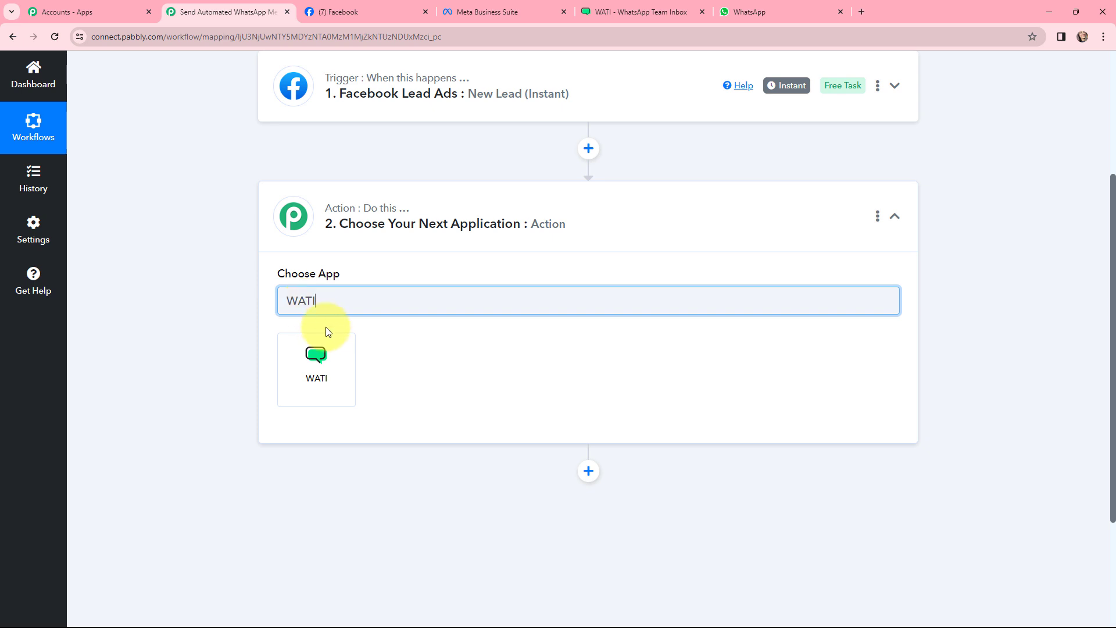
{"action": "left_click", "coordinate": [317, 361]}
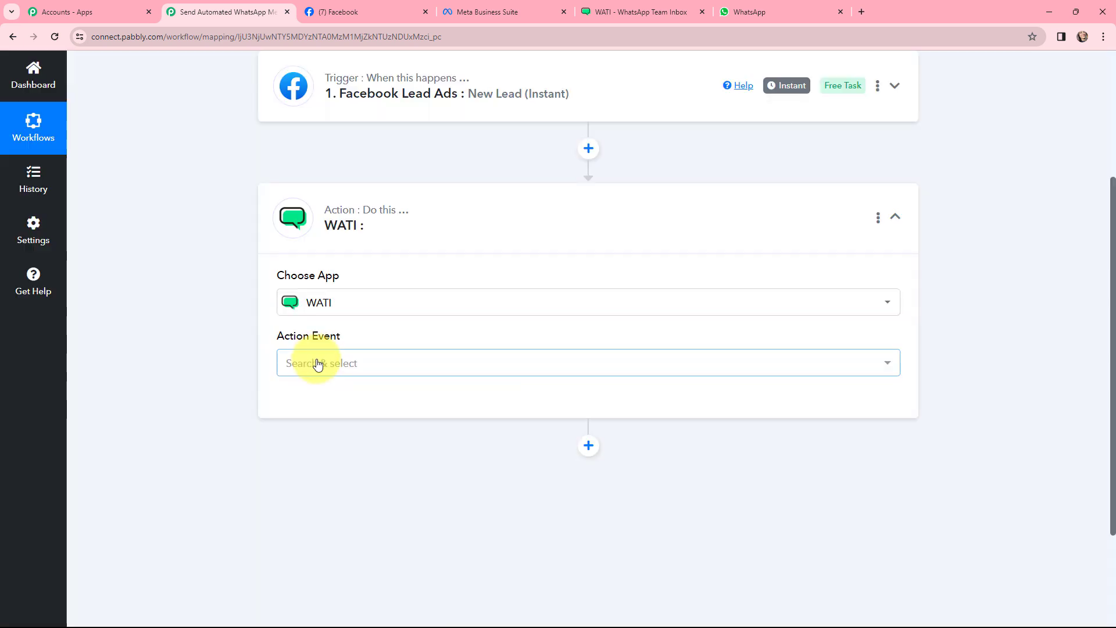
{"action": "left_click", "coordinate": [317, 361]}
{"action": "left_click", "coordinate": [321, 440]}
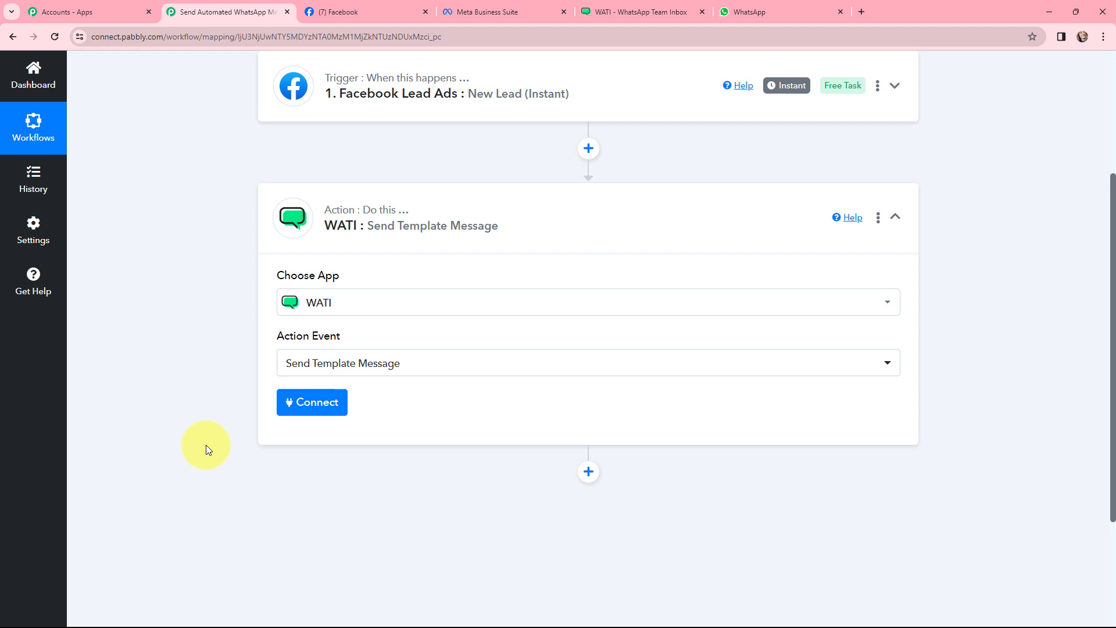
{"action": "scroll", "coordinate": [205, 445], "scroll_direction": "up", "scroll_amount": 4}
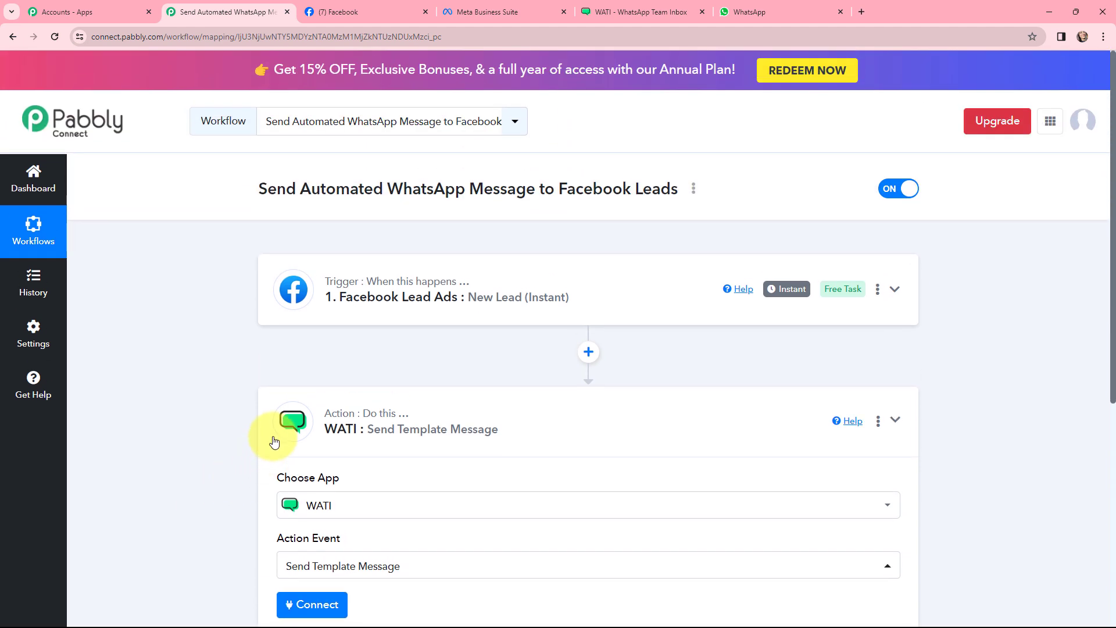
{"action": "left_click", "coordinate": [267, 439]}
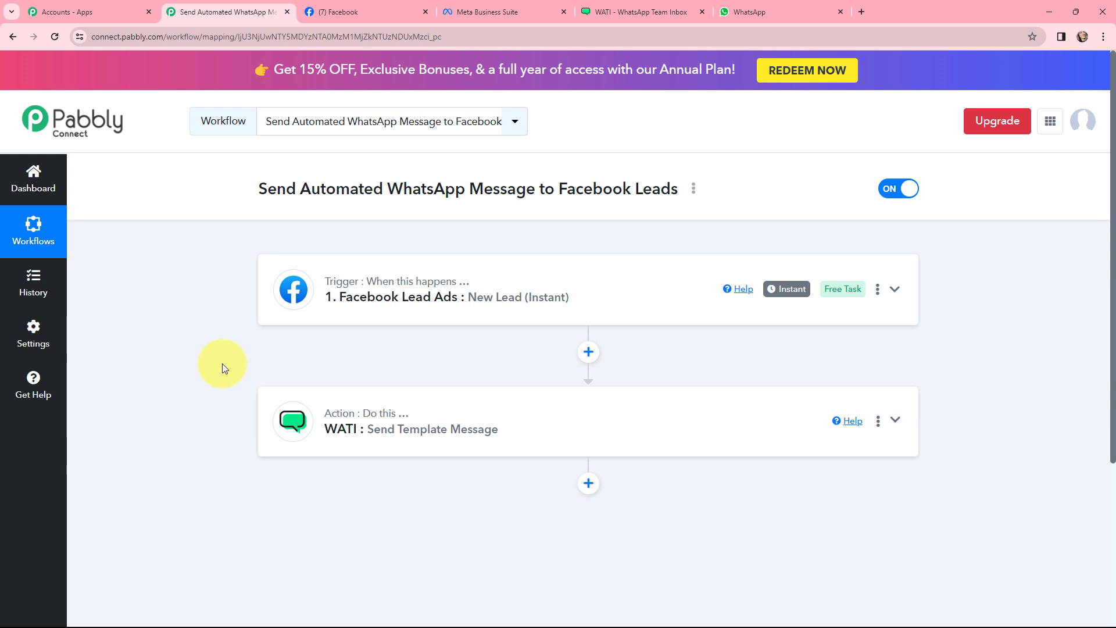
- Connect the Facebook Lead Ads trigger to the Facebook account through a new connection
{"action": "left_click", "coordinate": [276, 297]}
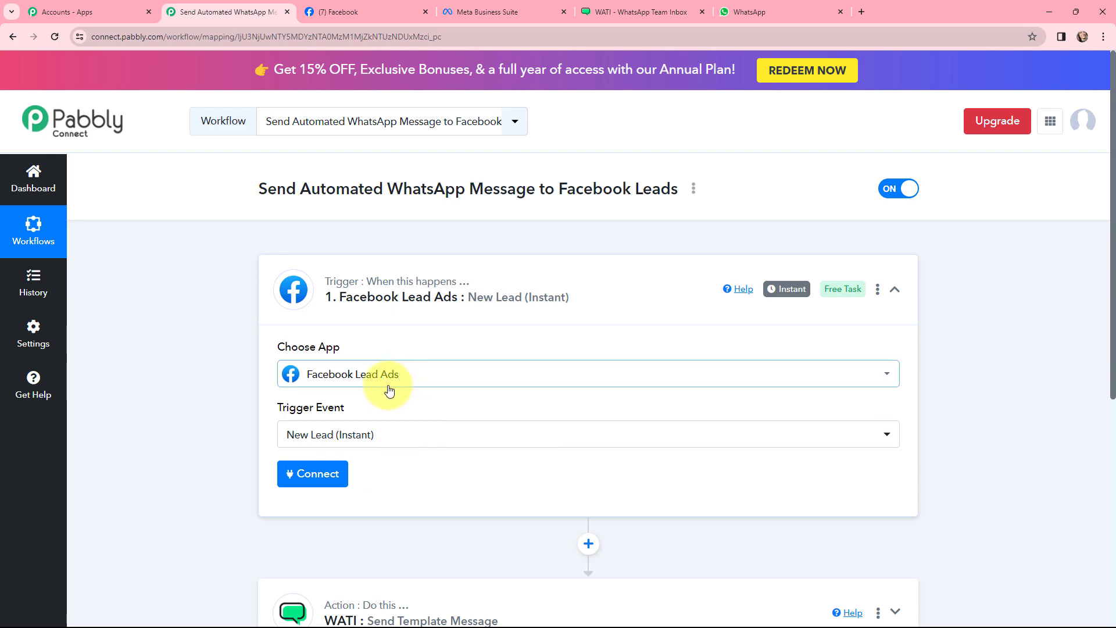
{"action": "left_click", "coordinate": [309, 476]}
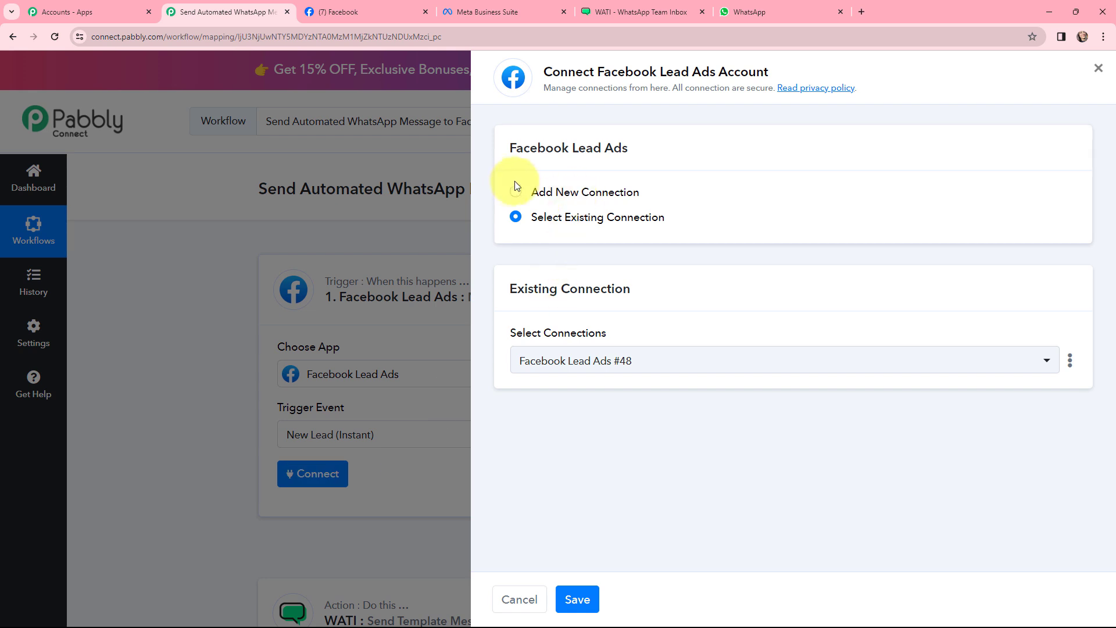
{"action": "left_click", "coordinate": [516, 190]}
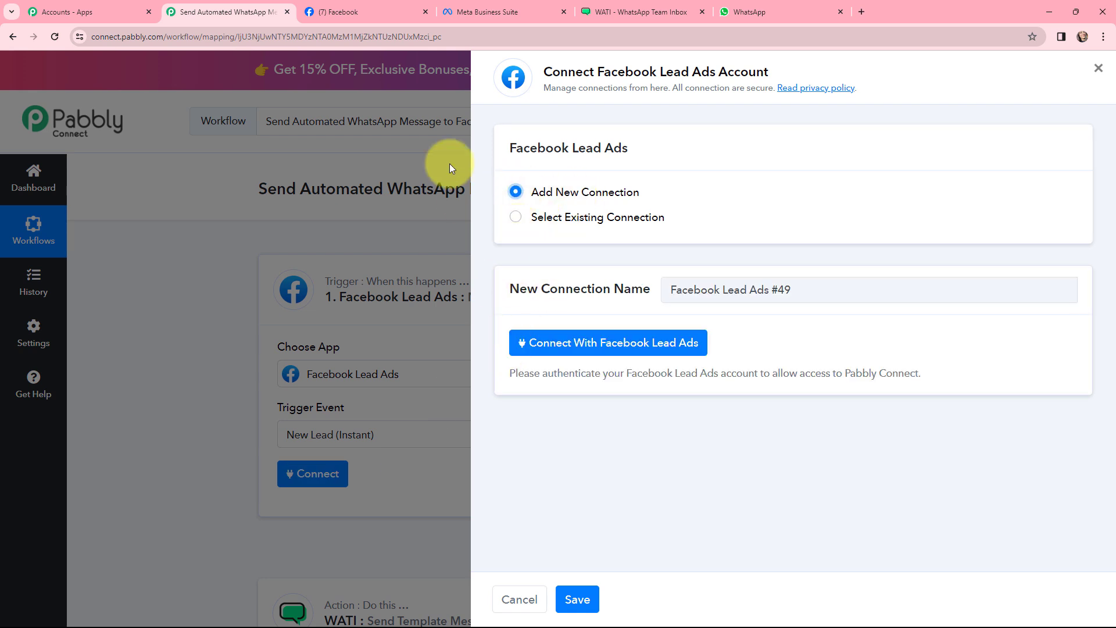
{"action": "left_click", "coordinate": [583, 349]}
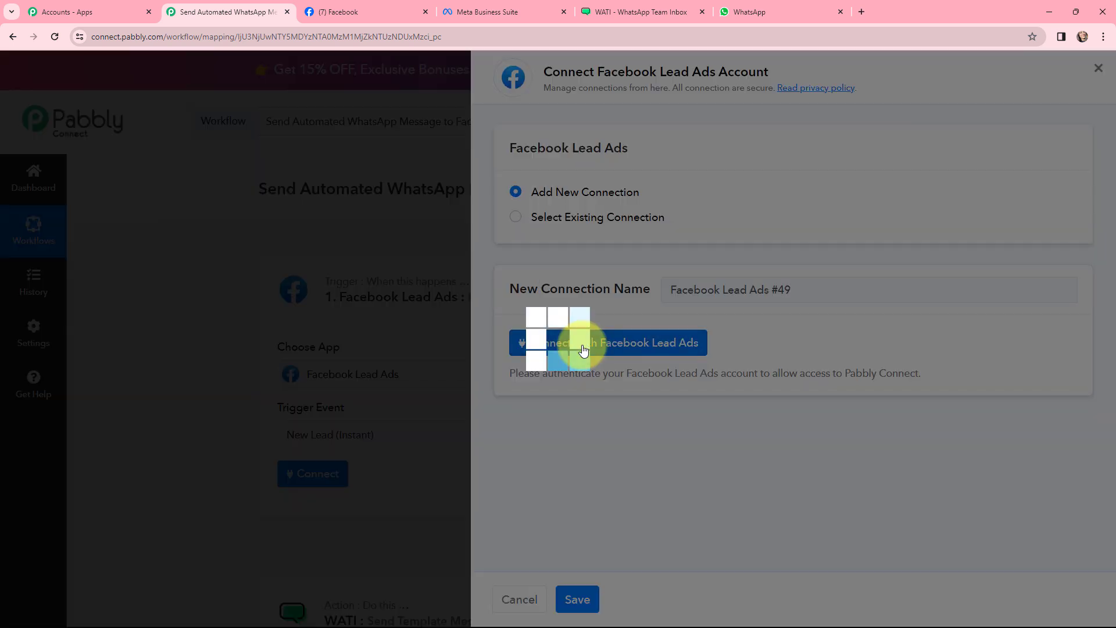
{"action": "left_click", "coordinate": [558, 414]}
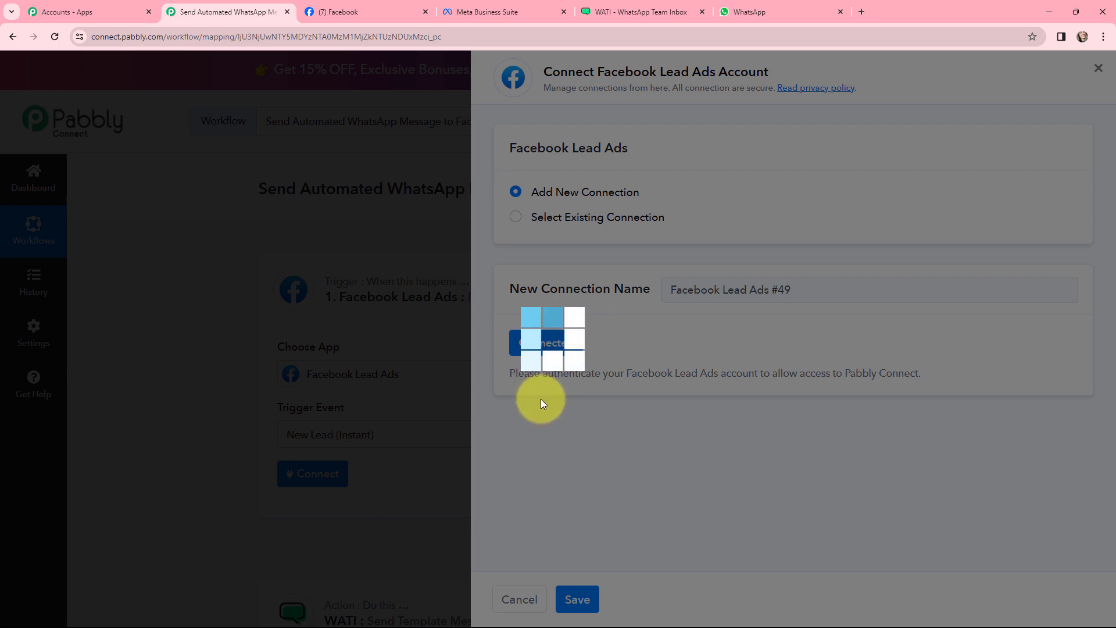
{"action": "scroll", "coordinate": [540, 398], "scroll_direction": "down", "scroll_amount": 1}
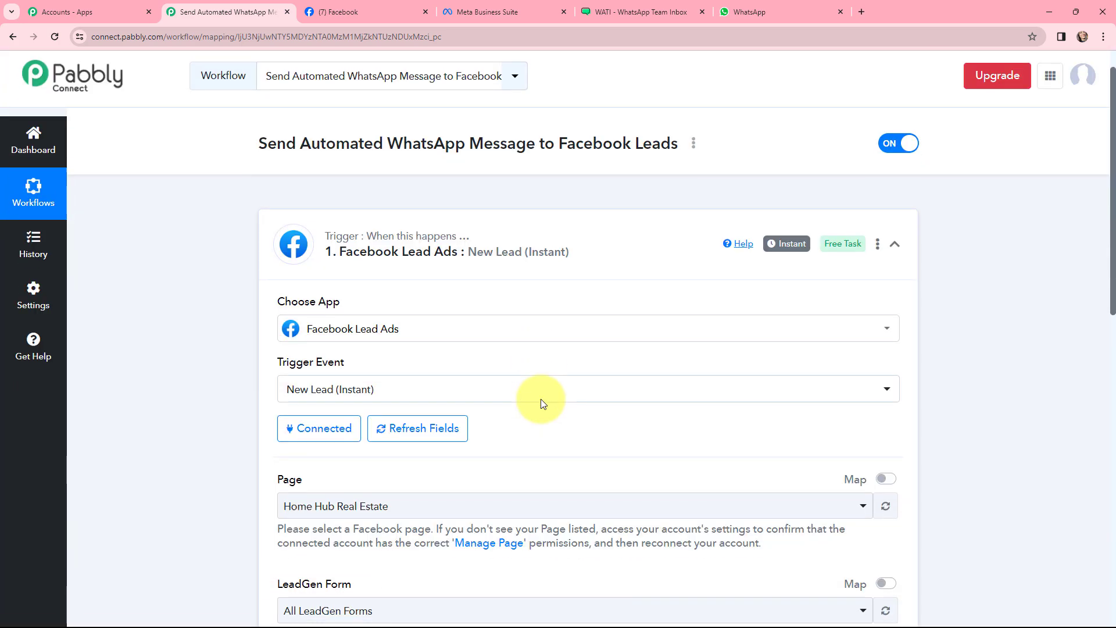
- Check the page name on Facebook and set the trigger's page to LifeCare Medical Equipments
{"action": "scroll", "coordinate": [539, 397], "scroll_direction": "down", "scroll_amount": 3}
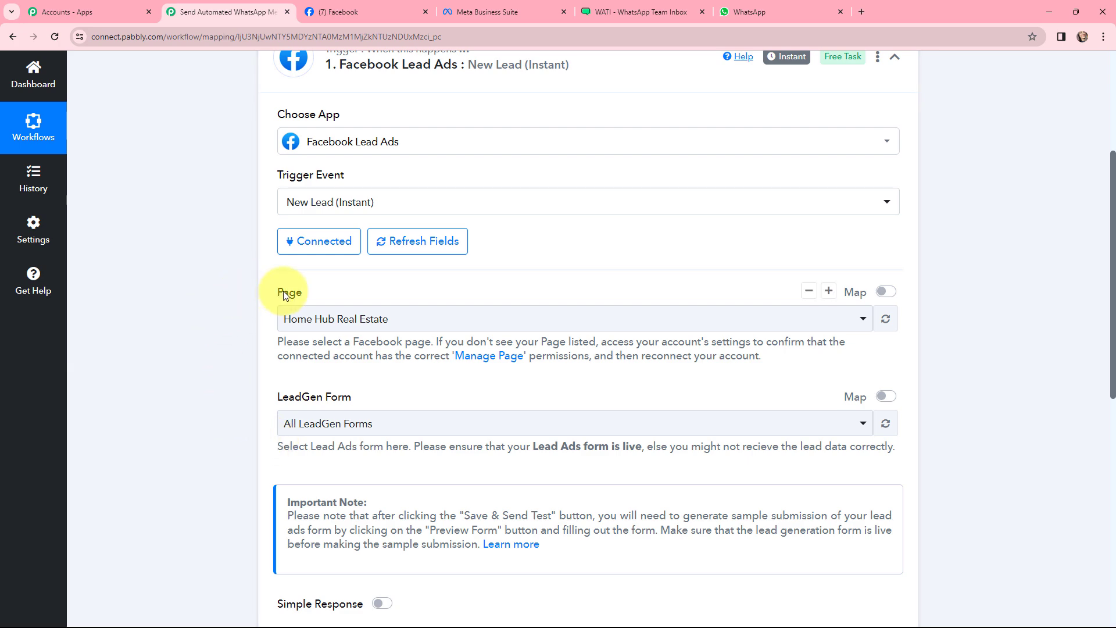
{"action": "left_click", "coordinate": [338, 11]}
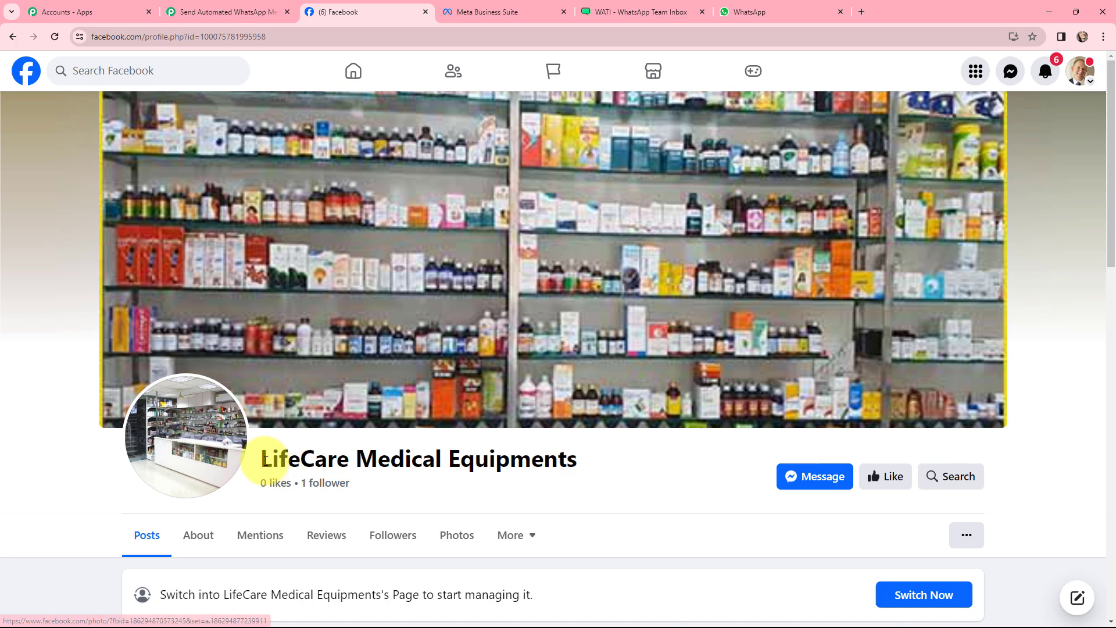
{"action": "left_click", "coordinate": [226, 11]}
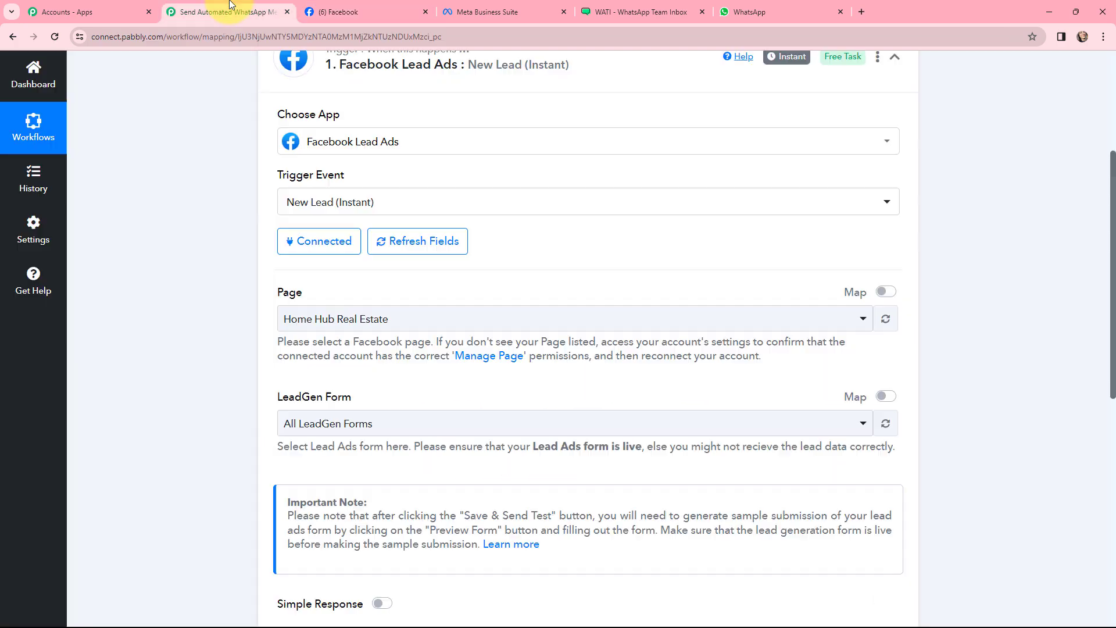
{"action": "left_click", "coordinate": [299, 319]}
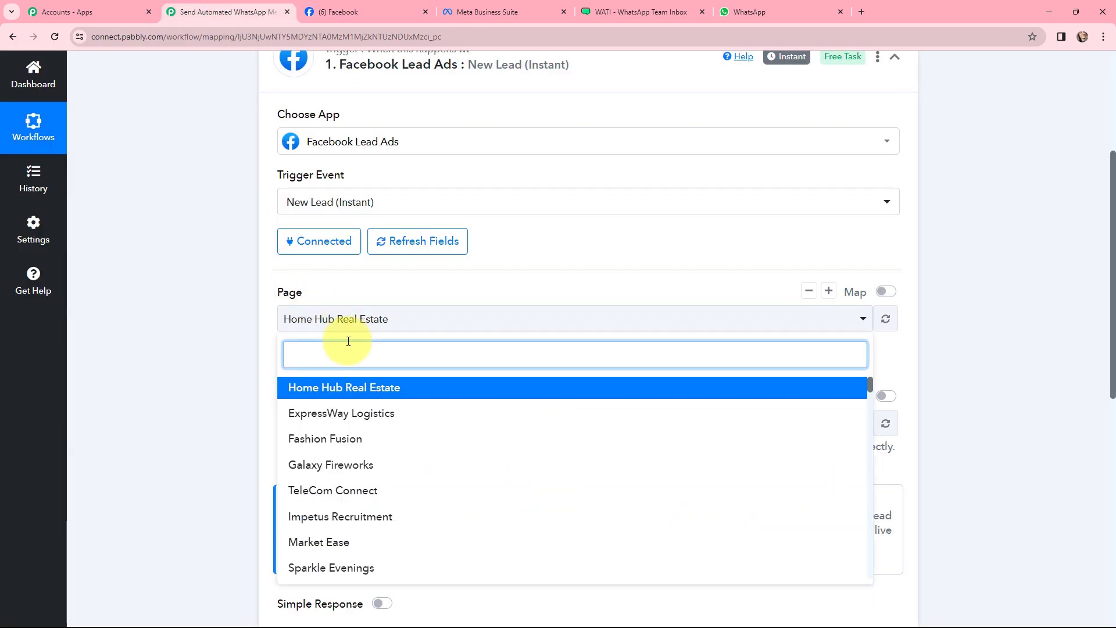
{"action": "type", "text": "LiFEC"}
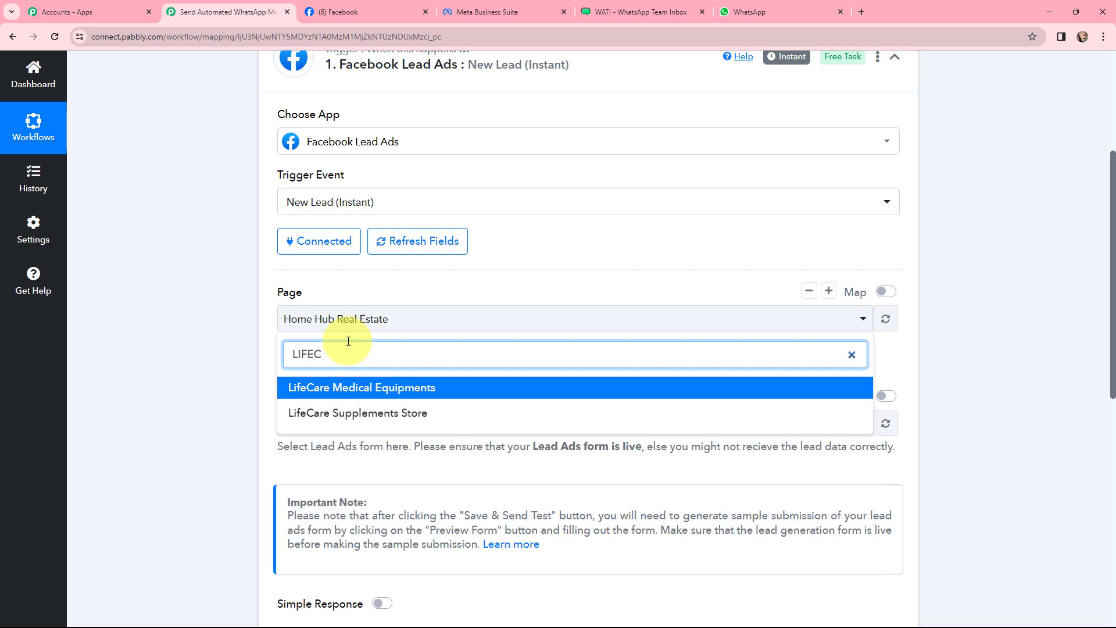
{"action": "left_click", "coordinate": [368, 387]}
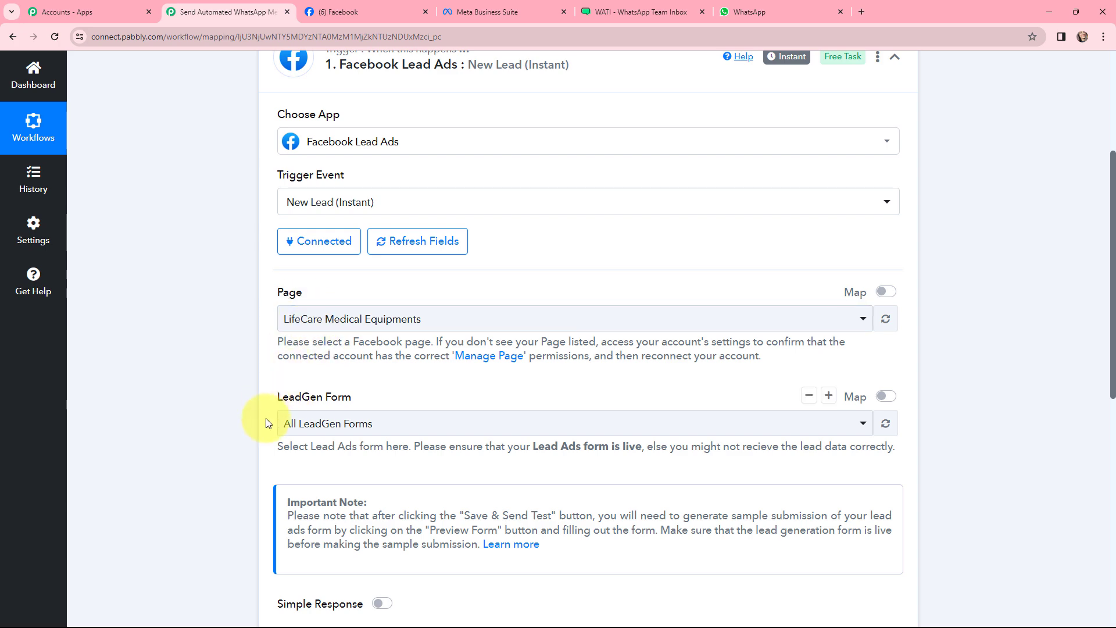
- Preview the Medical Equipments form's pages in Meta Business Suite and set the Pabbly Connect trigger's LeadGen form to Medical Equipments
{"action": "left_click", "coordinate": [461, 17]}
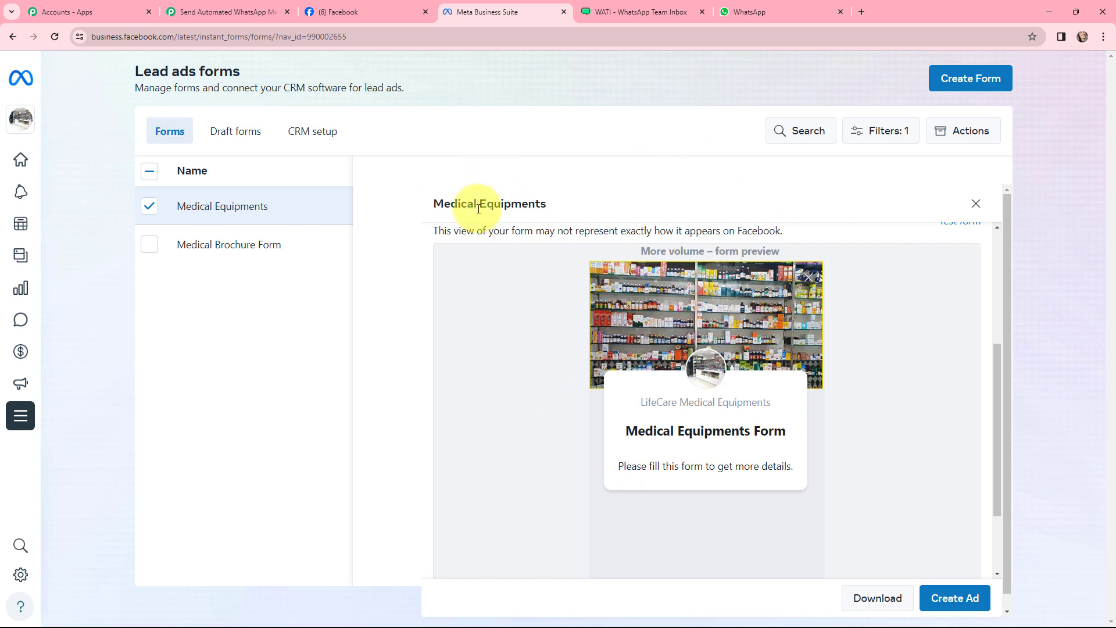
{"action": "scroll", "coordinate": [841, 393], "scroll_direction": "down", "scroll_amount": 3}
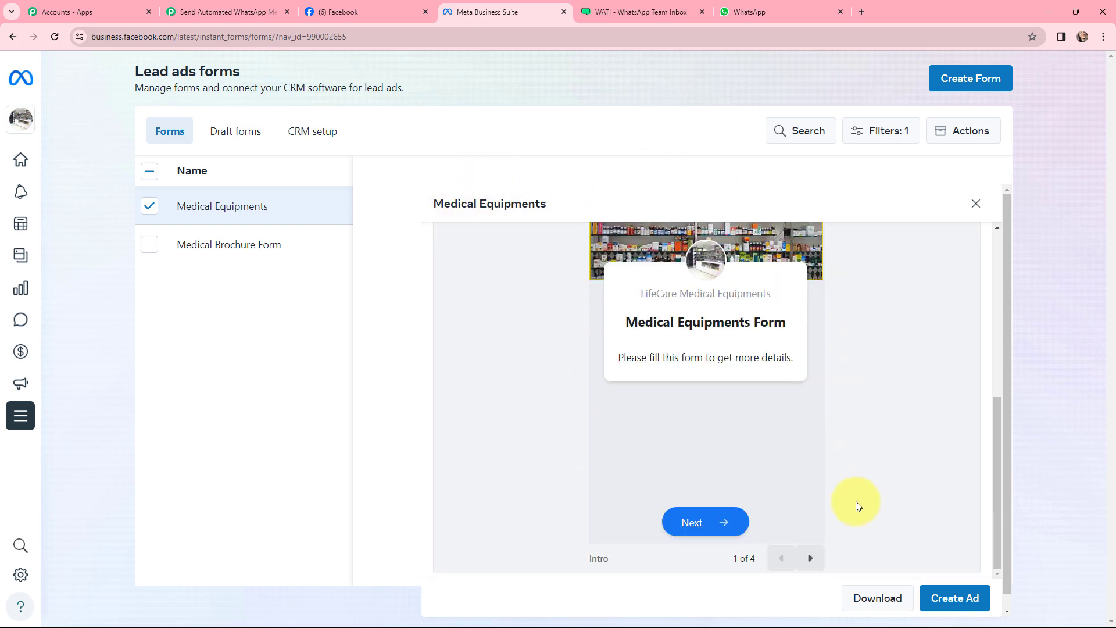
{"action": "left_click", "coordinate": [811, 559]}
{"action": "left_click", "coordinate": [810, 559]}
{"action": "left_click", "coordinate": [810, 559]}
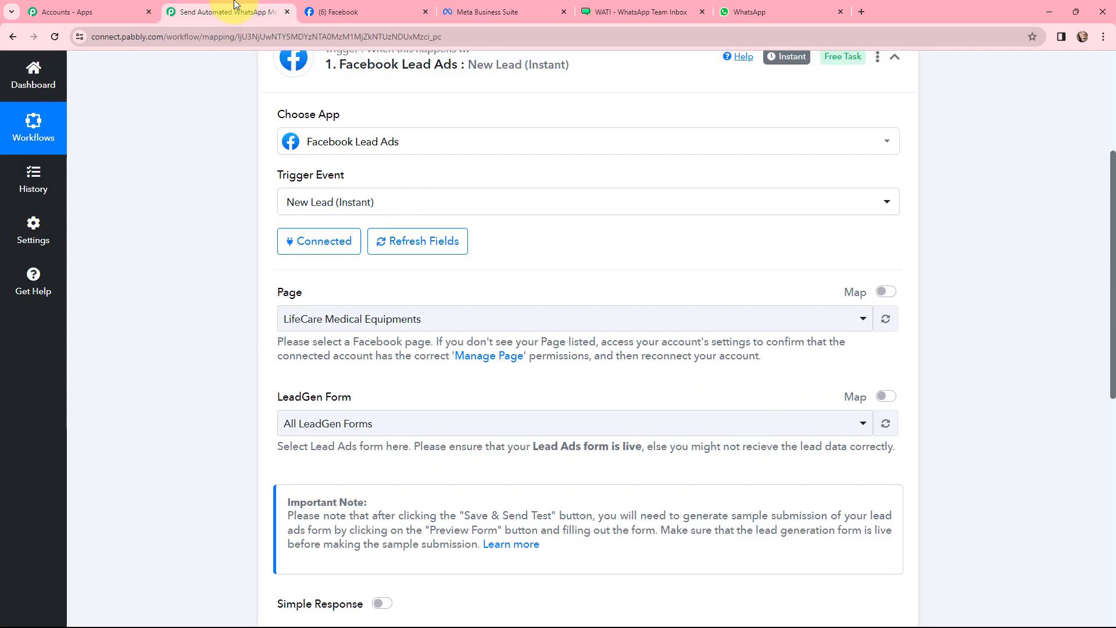
{"action": "left_click", "coordinate": [244, 12]}
{"action": "left_click", "coordinate": [377, 434]}
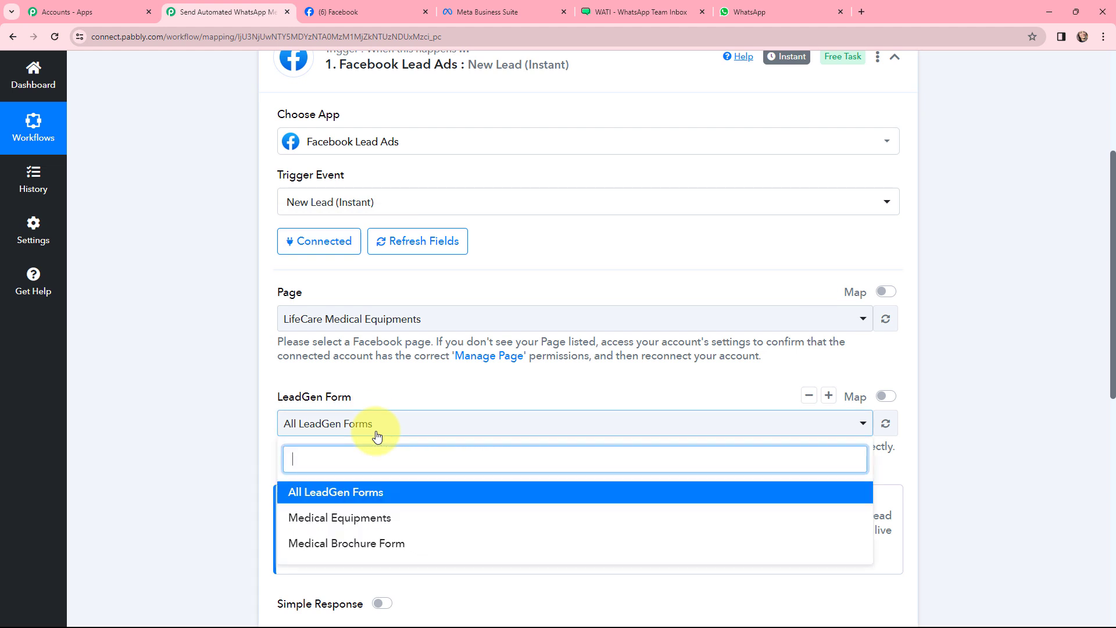
{"action": "left_click", "coordinate": [357, 523]}
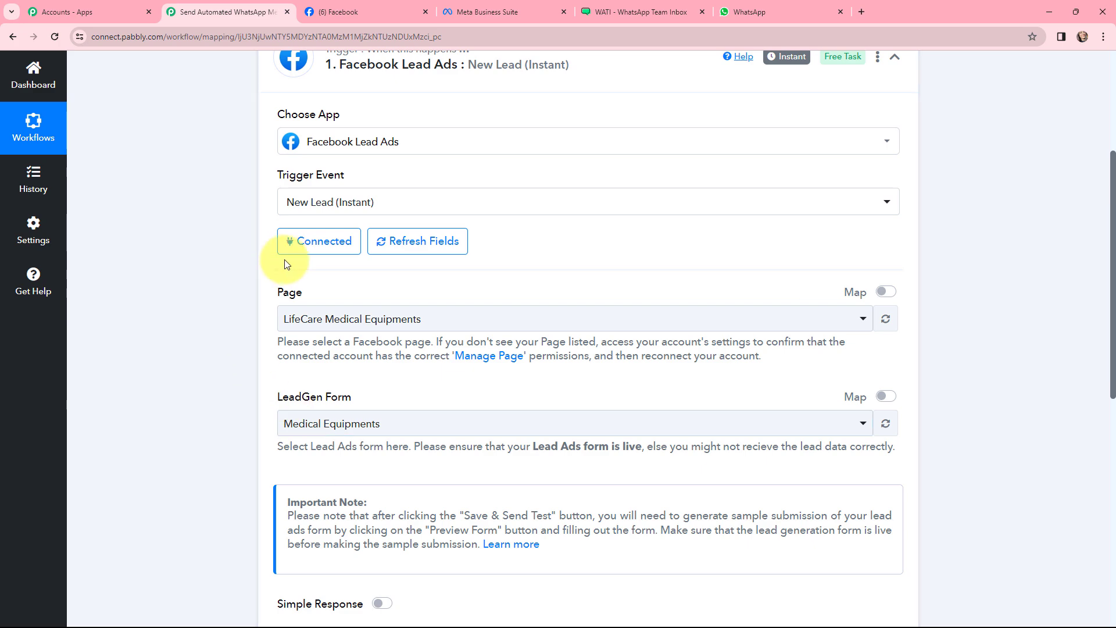
{"action": "scroll", "coordinate": [288, 261], "scroll_direction": "down", "scroll_amount": 4}
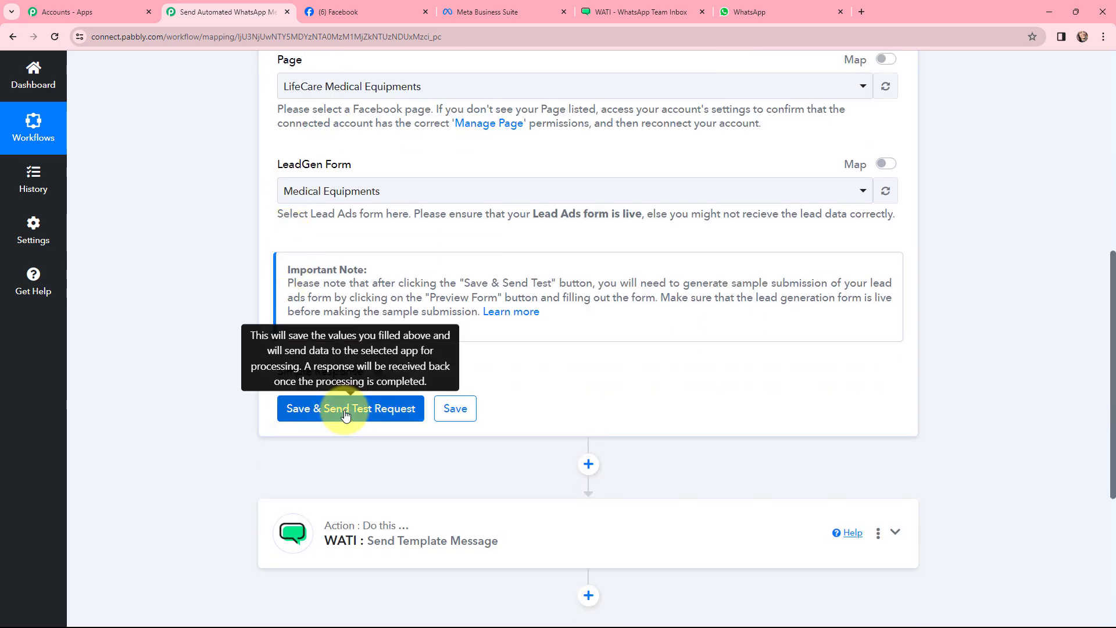
- Save the Facebook Lead Ads trigger with a test request and open the Lead Ads RTU Debug Tool on Meta for Developers
{"action": "left_click", "coordinate": [345, 415]}
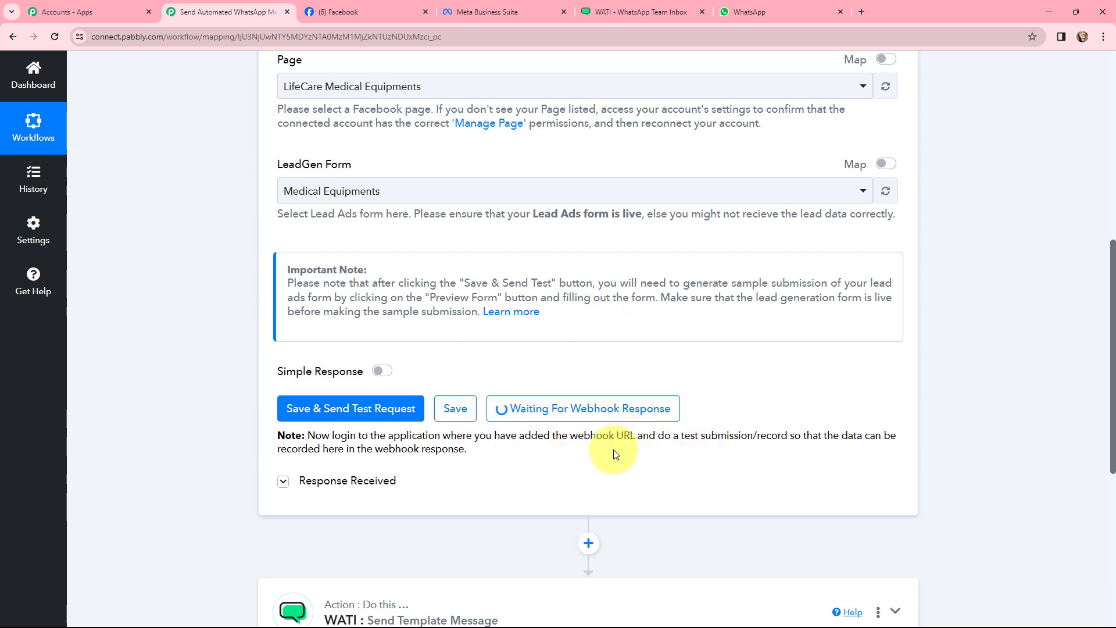
{"action": "left_click", "coordinate": [862, 9]}
{"action": "type", "text": "META F O"}
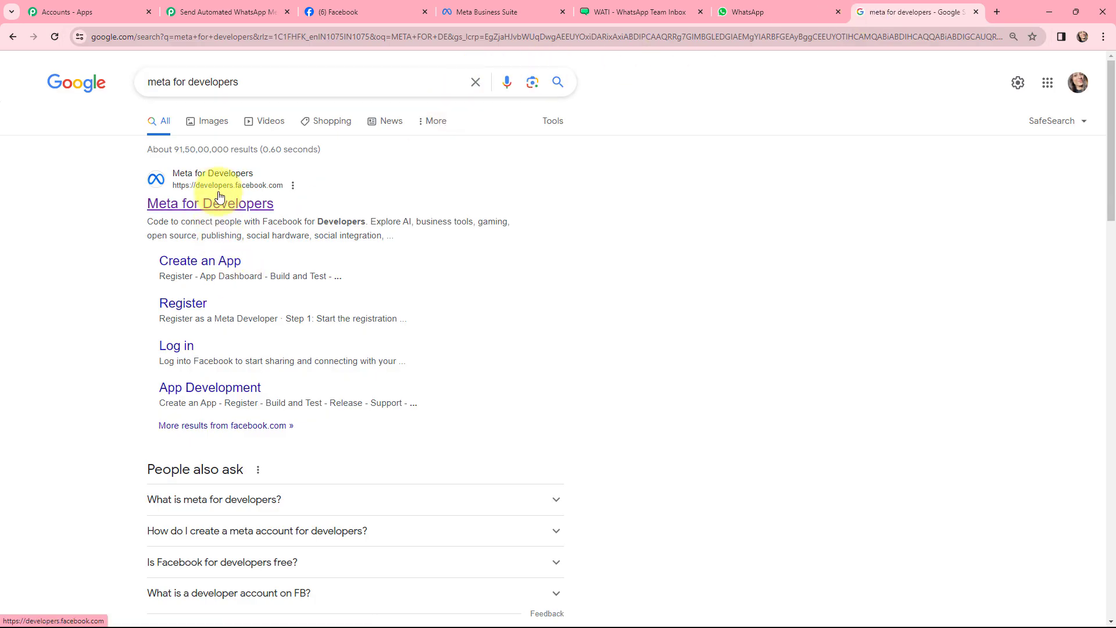
{"action": "left_click", "coordinate": [219, 200]}
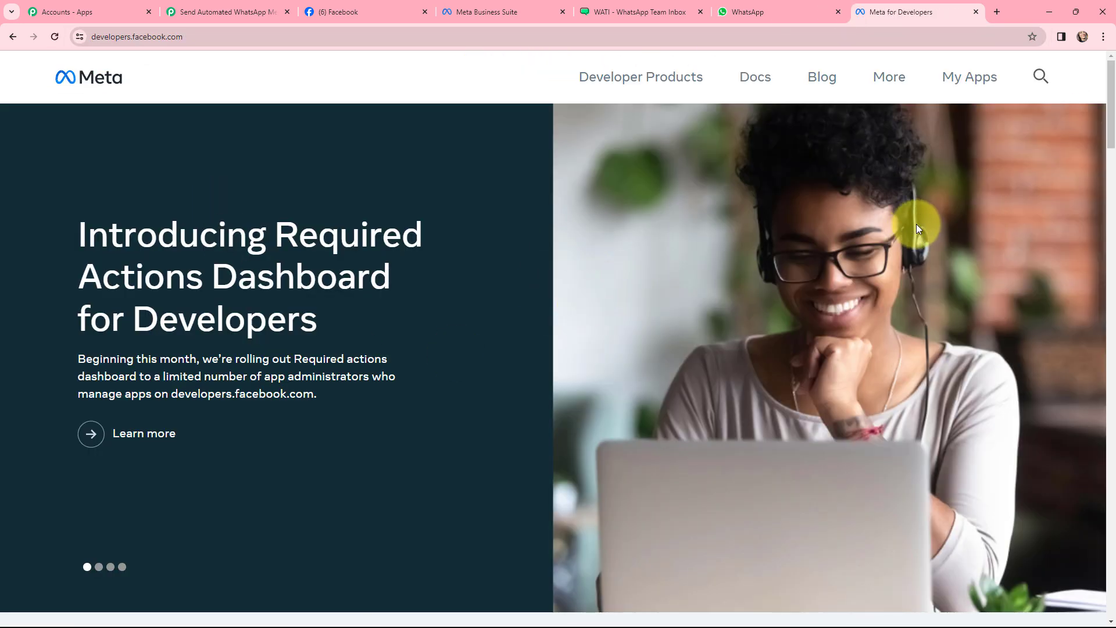
{"action": "left_click", "coordinate": [961, 87]}
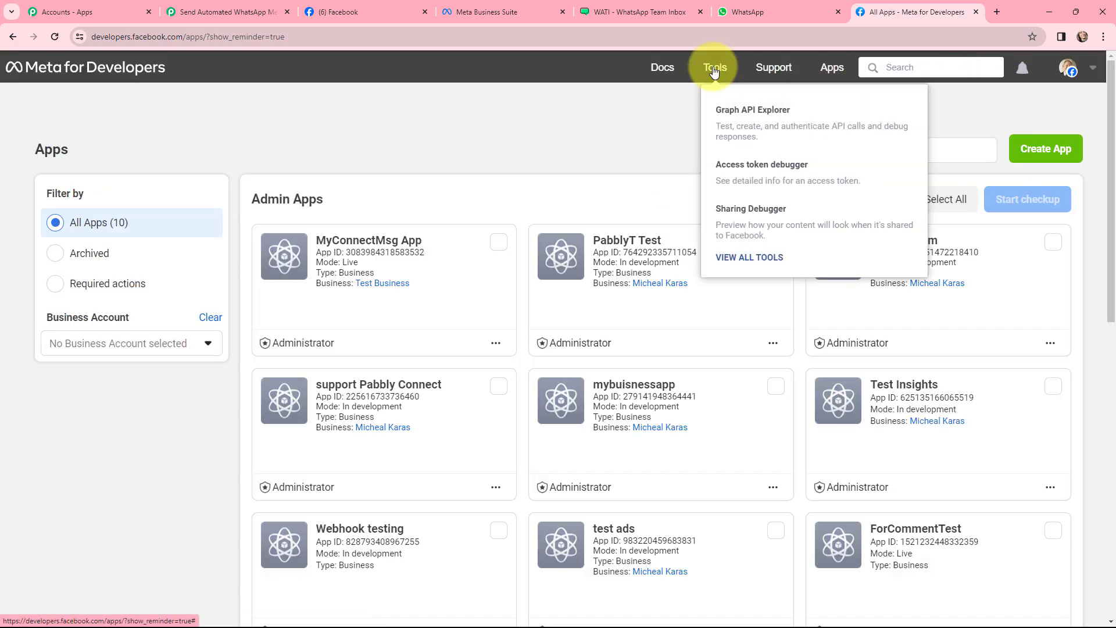
{"action": "left_click", "coordinate": [714, 69]}
{"action": "scroll", "coordinate": [601, 188], "scroll_direction": "down", "scroll_amount": 4}
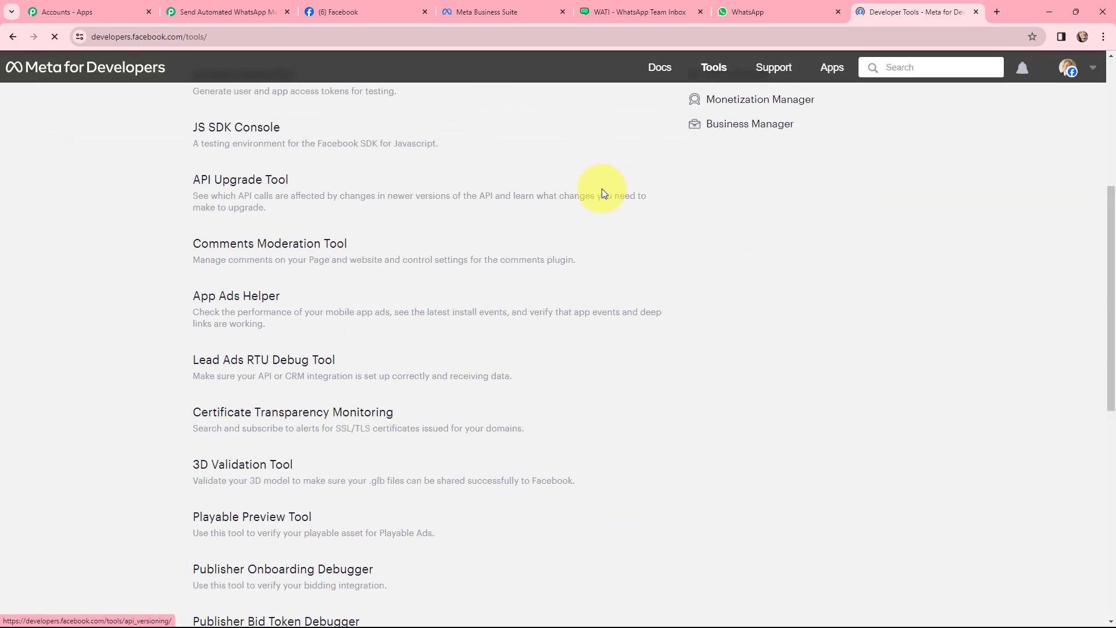
{"action": "left_click", "coordinate": [266, 361]}
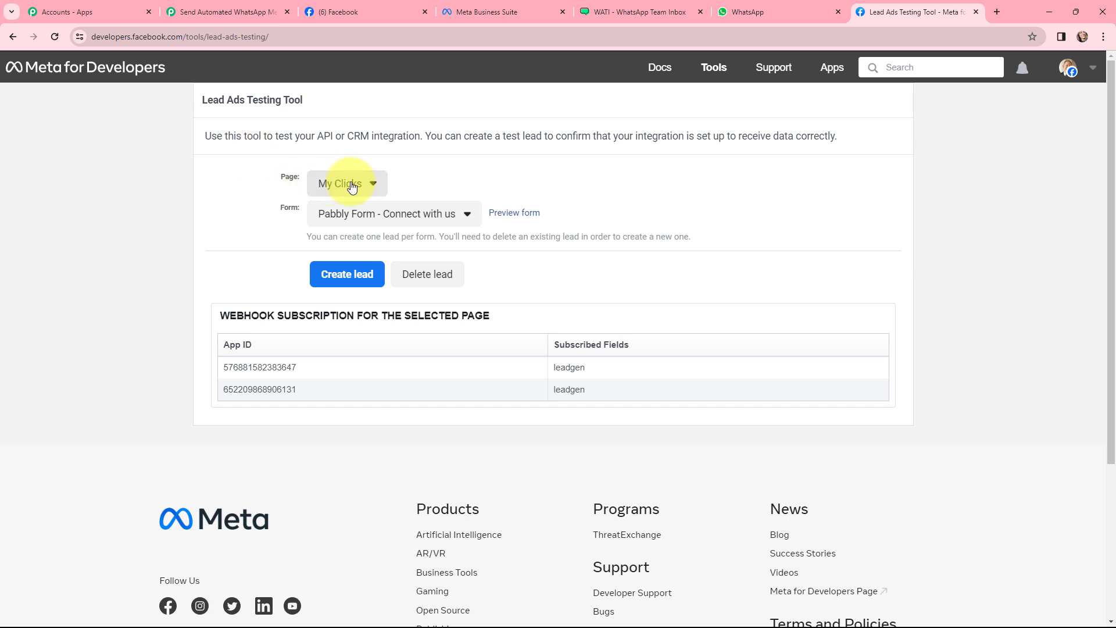
- Set the testing tool's page to LifeCare Medical Equipments and its form to Medical Equipments
{"action": "left_click", "coordinate": [375, 185]}
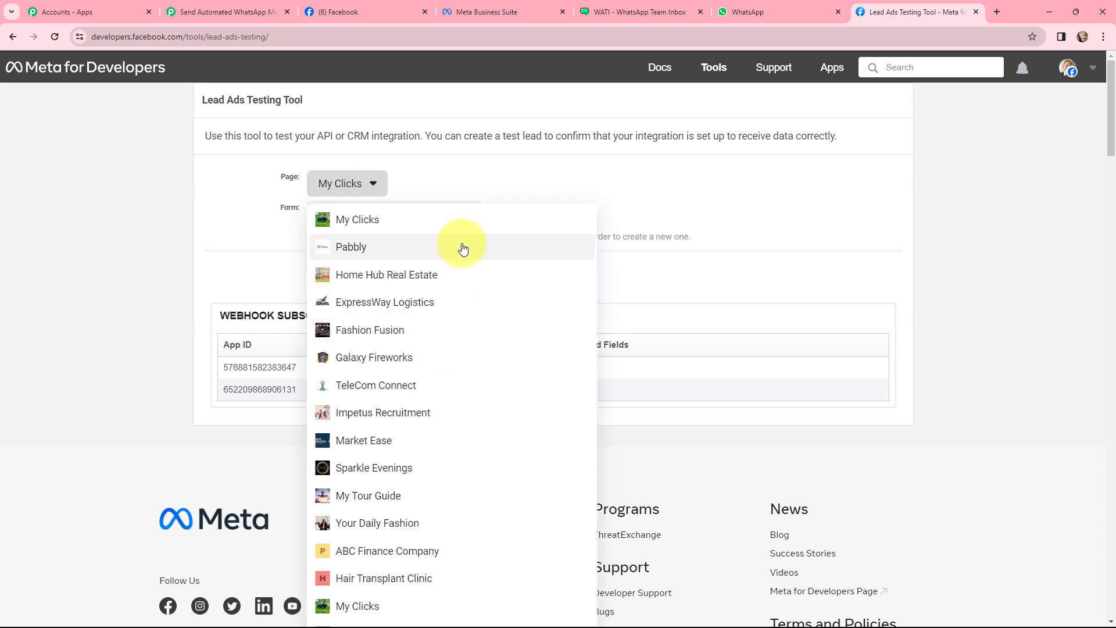
{"action": "scroll", "coordinate": [461, 247], "scroll_direction": "down", "scroll_amount": 5}
{"action": "scroll", "coordinate": [464, 301], "scroll_direction": "down", "scroll_amount": 7}
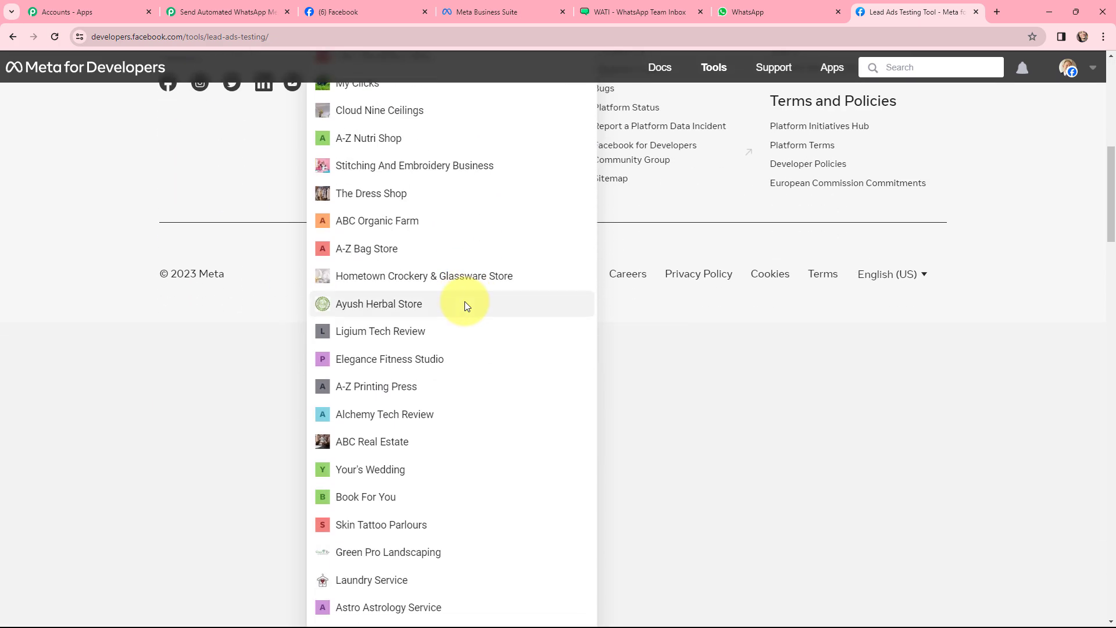
{"action": "scroll", "coordinate": [466, 307], "scroll_direction": "down", "scroll_amount": 6}
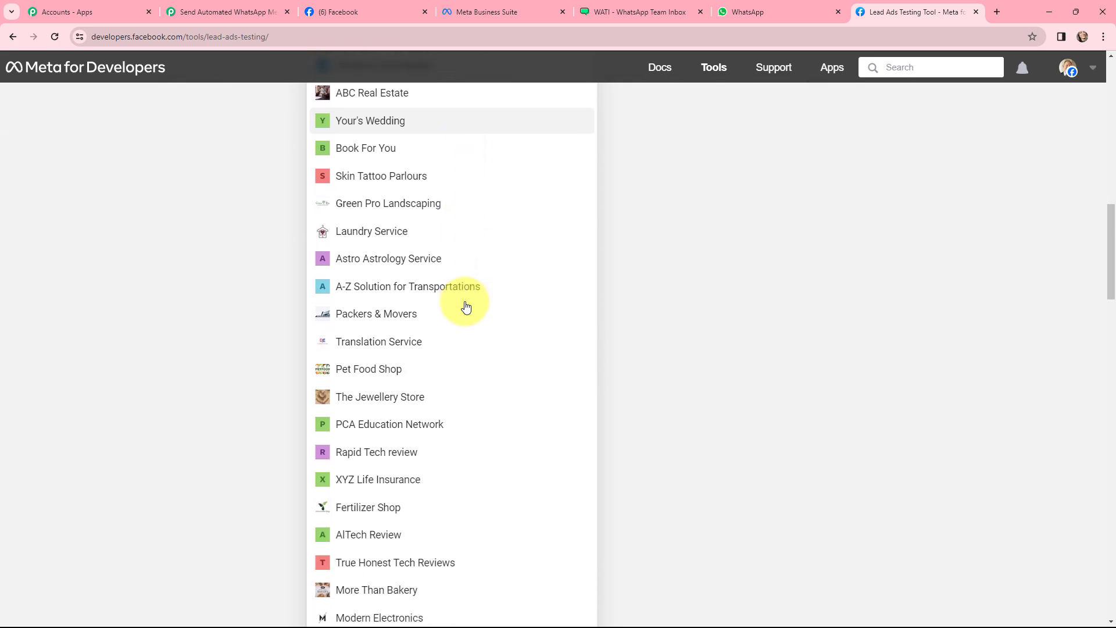
{"action": "scroll", "coordinate": [466, 307], "scroll_direction": "down", "scroll_amount": 4}
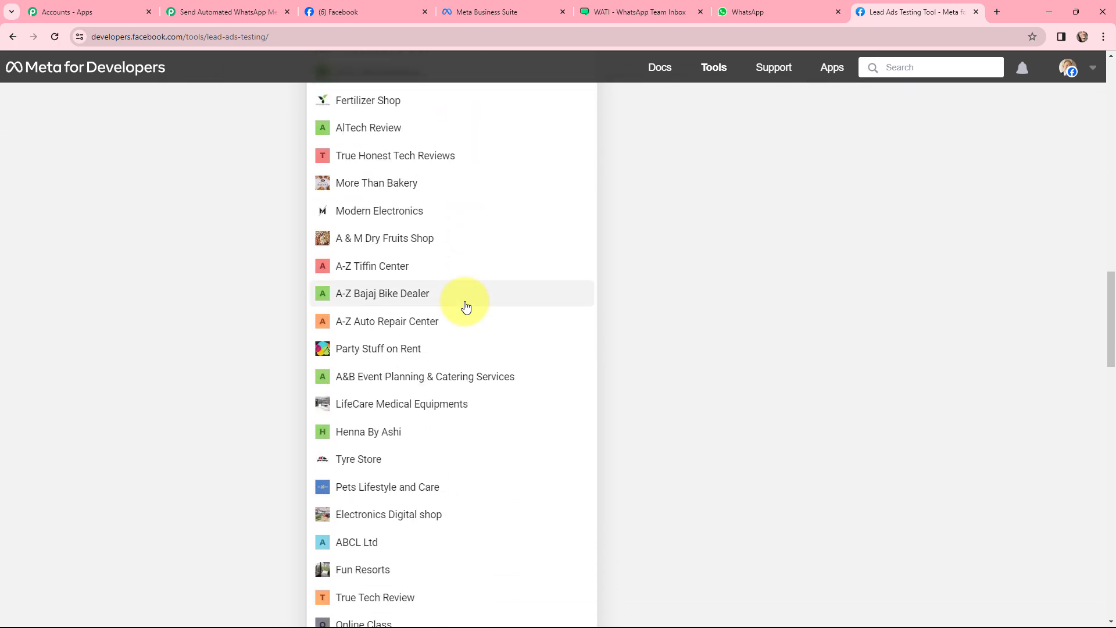
{"action": "scroll", "coordinate": [463, 306], "scroll_direction": "down", "scroll_amount": 2}
{"action": "left_click", "coordinate": [443, 294]}
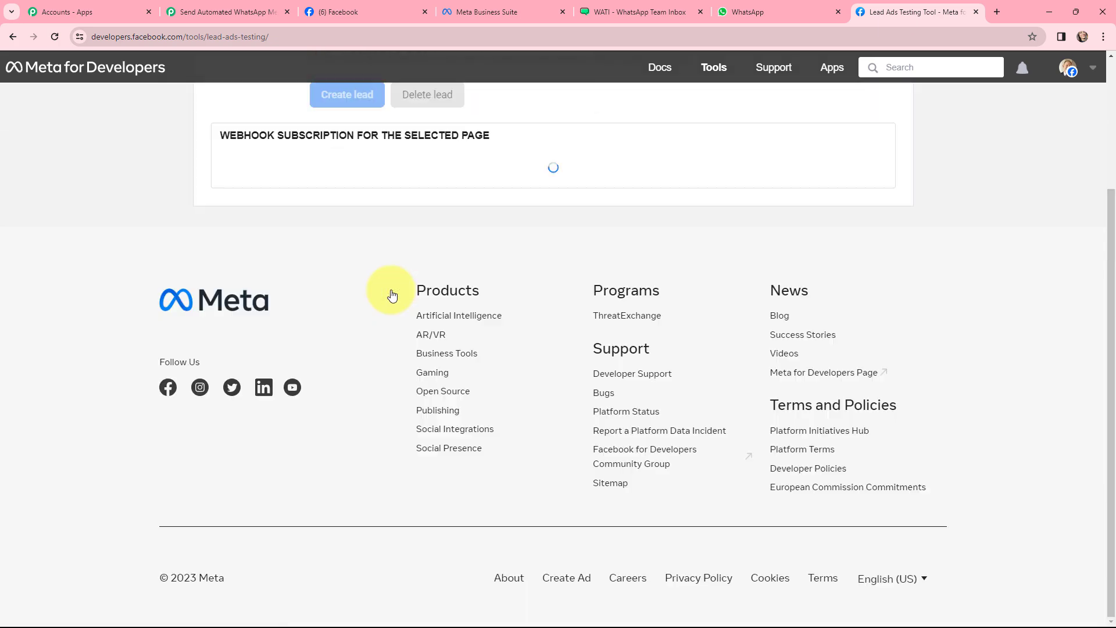
{"action": "left_click", "coordinate": [420, 215]}
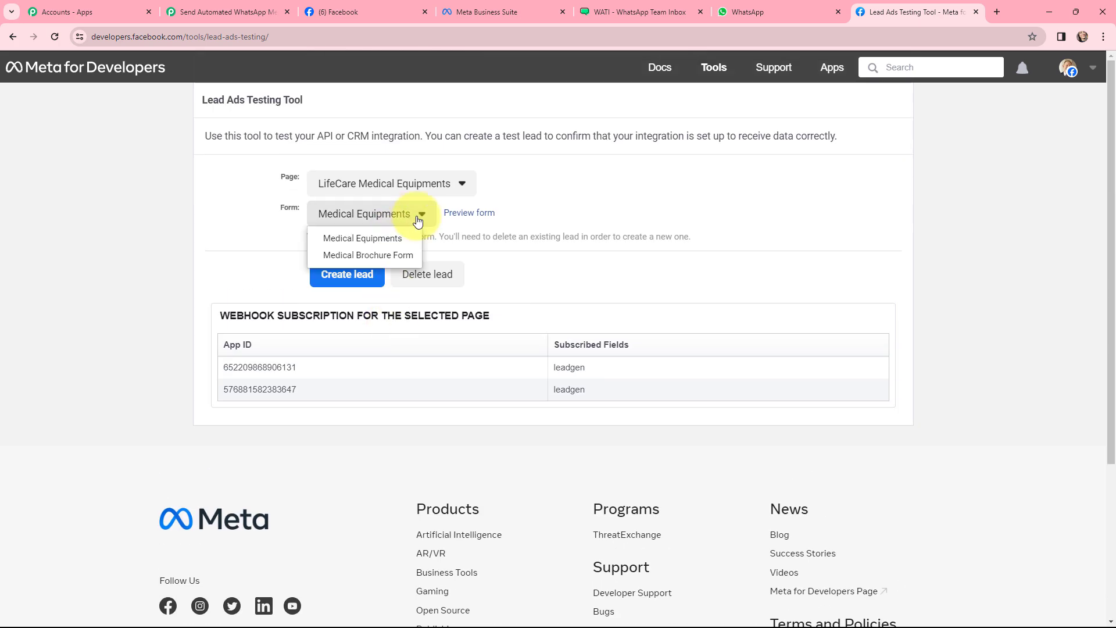
{"action": "left_click", "coordinate": [367, 238]}
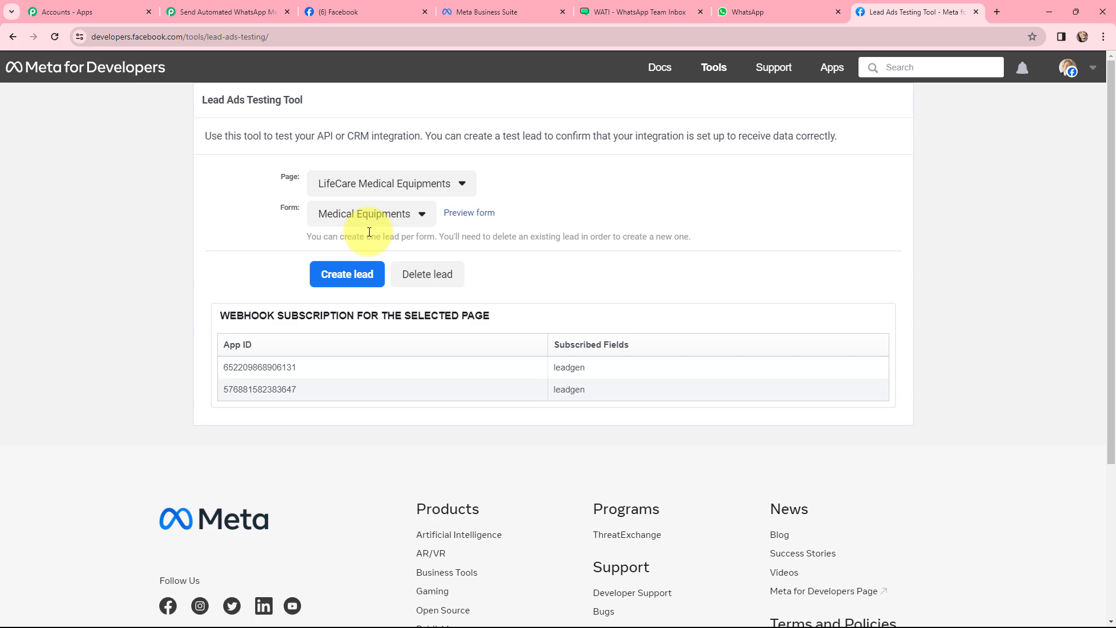
- Submit a test lead through the Medical Equipments form preview and close the form
{"action": "left_click", "coordinate": [463, 217]}
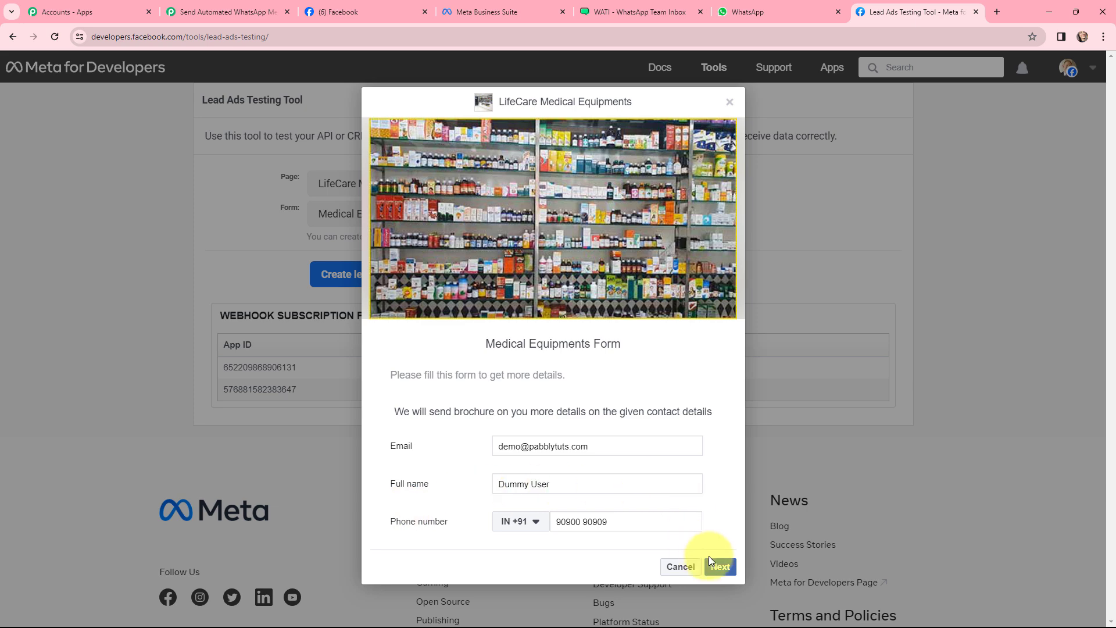
{"action": "left_click", "coordinate": [717, 568]}
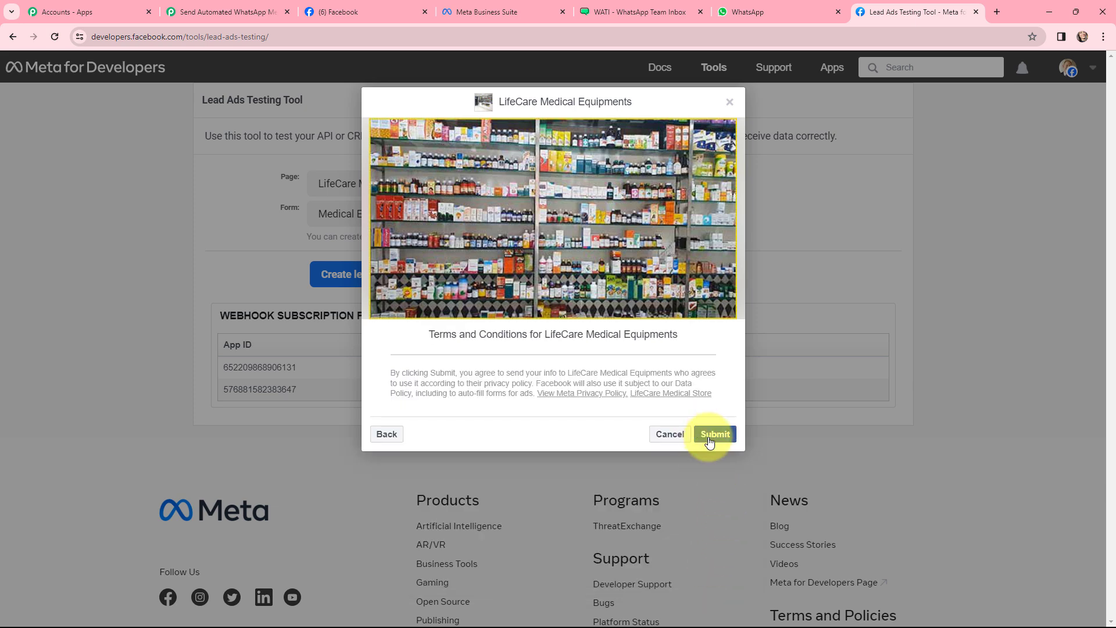
{"action": "left_click", "coordinate": [711, 434]}
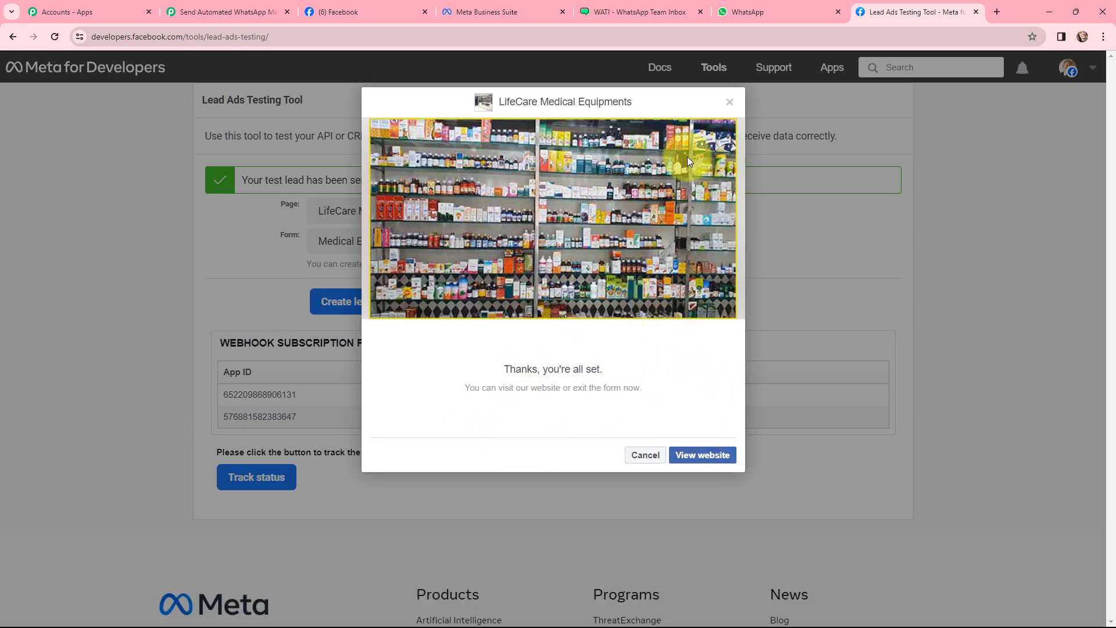
{"action": "left_click", "coordinate": [731, 104]}
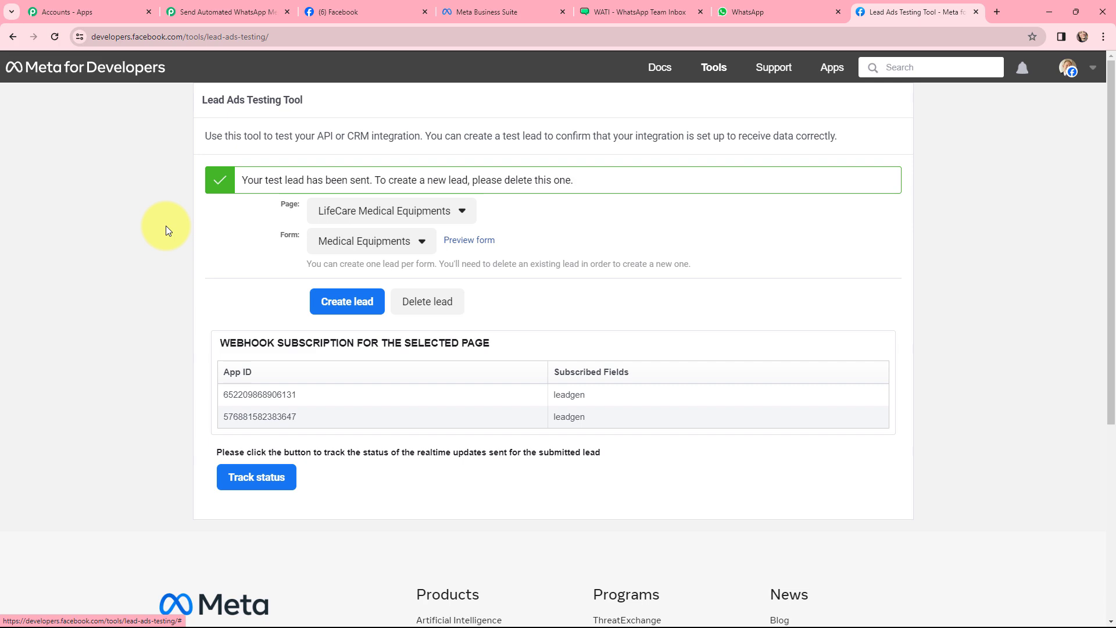
- Switch to Pabbly Connect and examine the captured lead's email, full name, phone number and creation time, plus the trigger's Instant label
{"action": "left_click", "coordinate": [213, 8]}
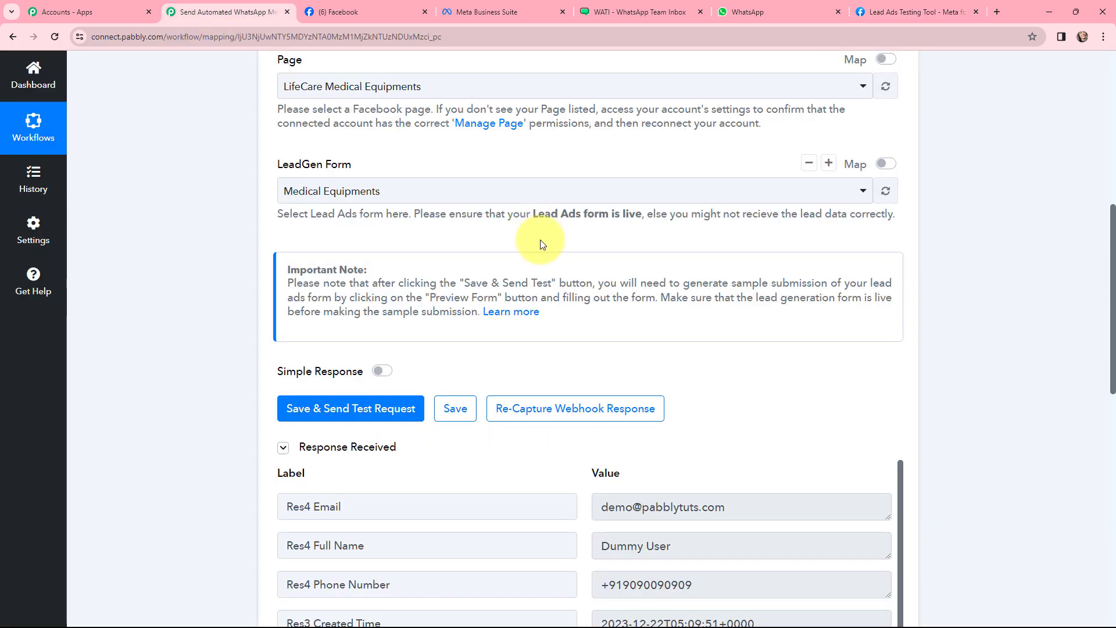
{"action": "scroll", "coordinate": [573, 219], "scroll_direction": "down", "scroll_amount": 7}
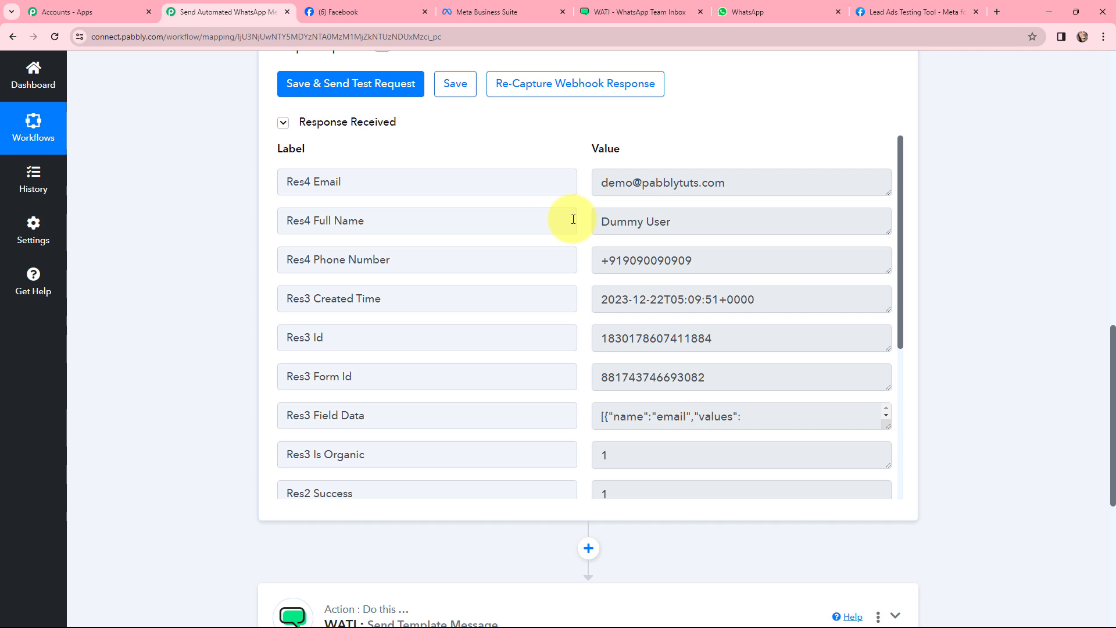
{"action": "left_click_drag", "start_coordinate": [762, 186], "coordinate": [540, 194]}
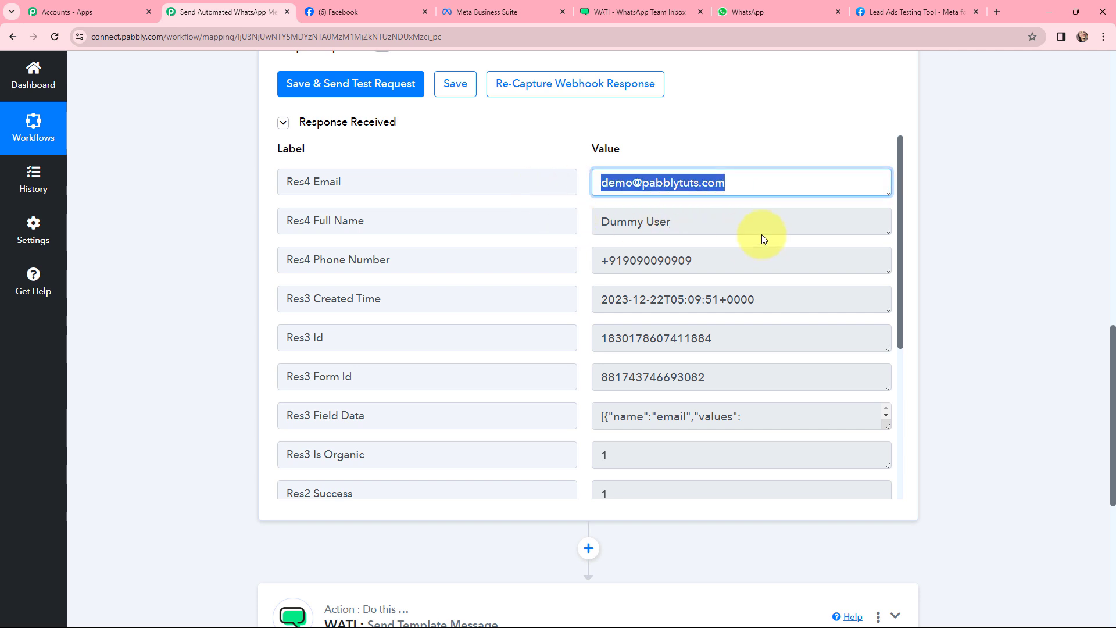
{"action": "left_click_drag", "start_coordinate": [748, 225], "coordinate": [516, 236]}
{"action": "left_click_drag", "start_coordinate": [720, 260], "coordinate": [539, 269]}
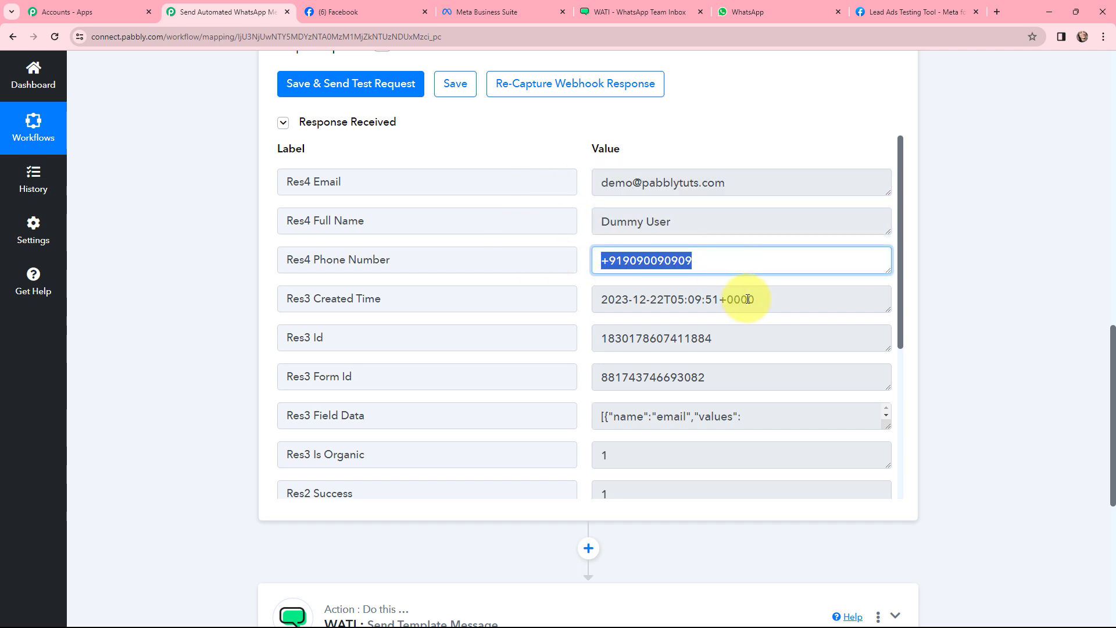
{"action": "left_click_drag", "start_coordinate": [740, 299], "coordinate": [530, 310]}
{"action": "left_click", "coordinate": [921, 366]}
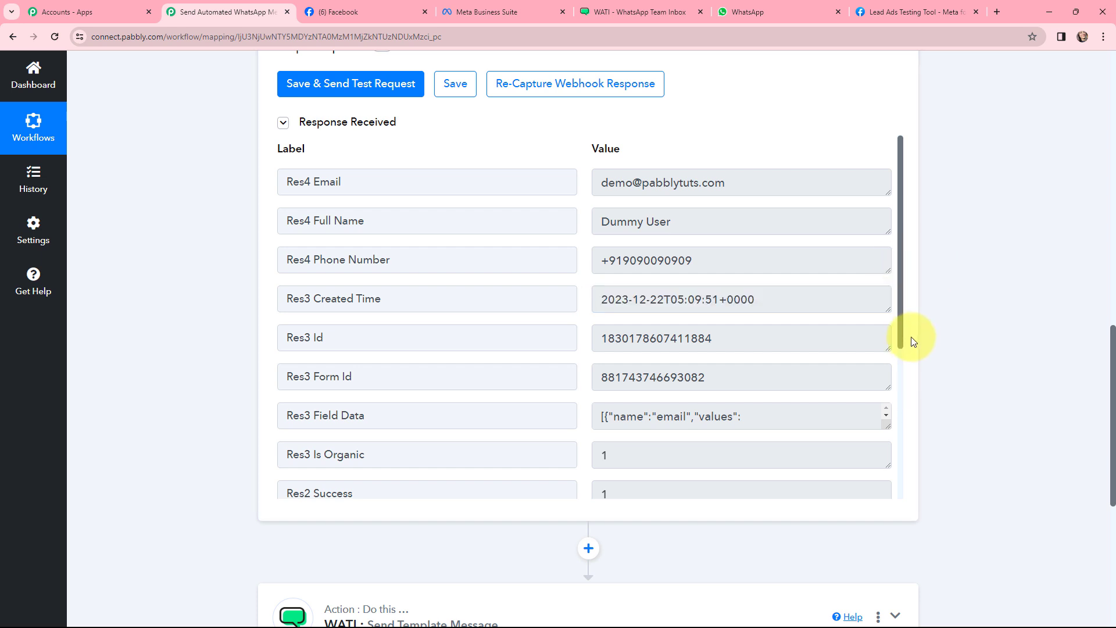
{"action": "scroll", "coordinate": [901, 407], "scroll_direction": "down", "scroll_amount": 3}
{"action": "scroll", "coordinate": [902, 430], "scroll_direction": "up", "scroll_amount": 3}
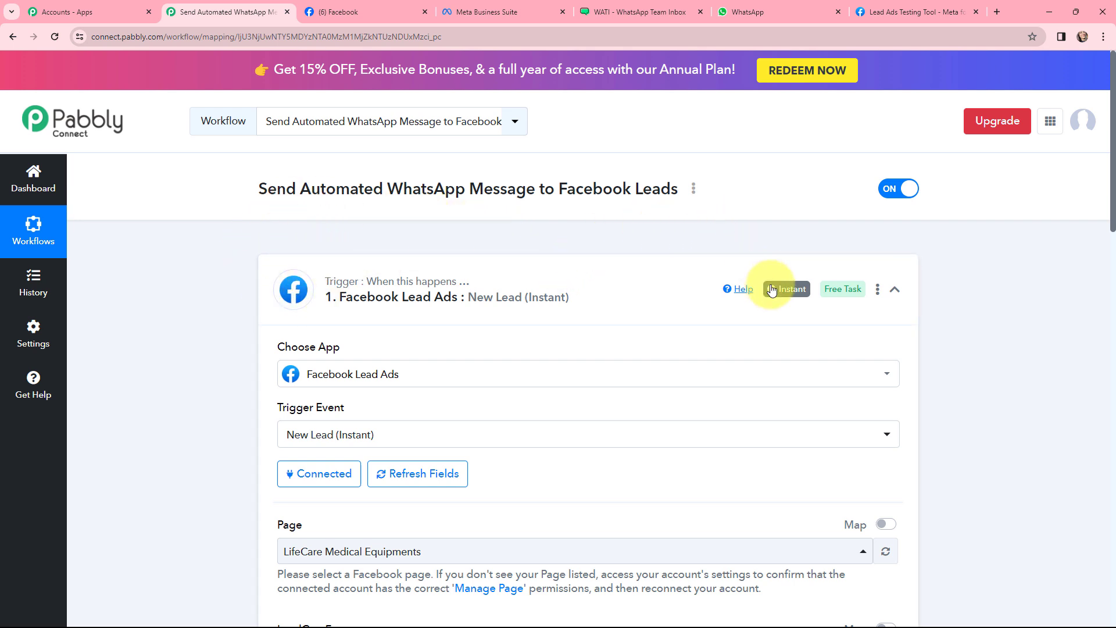
{"action": "mouse_move", "coordinate": [776, 293]}
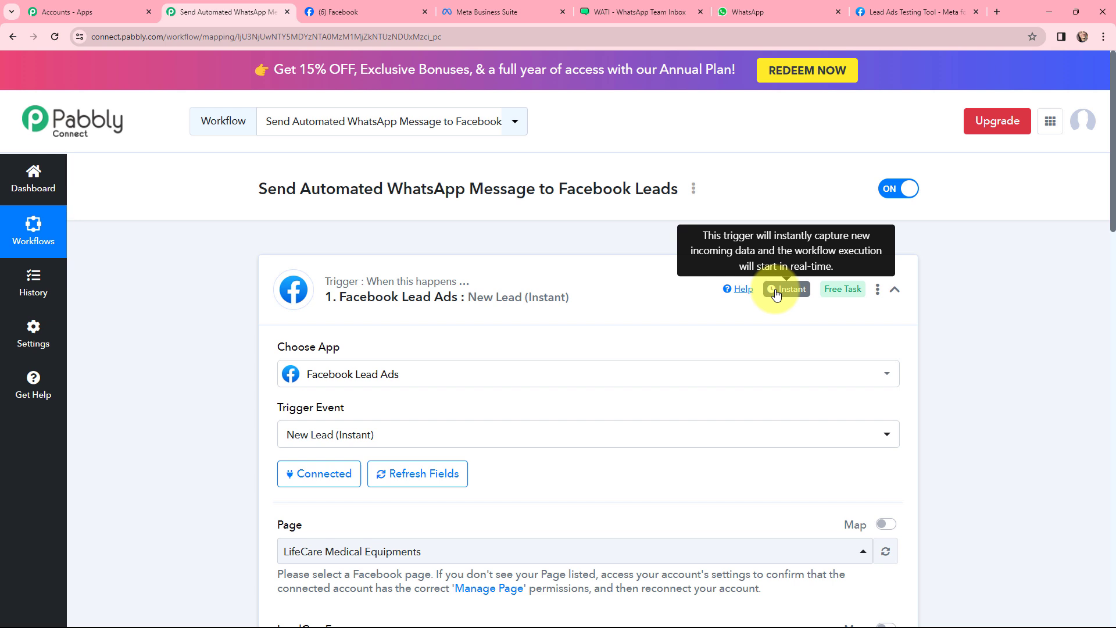
- Collapse the Facebook Lead Ads trigger and start a new WATI connection in the Send Template Message action
{"action": "left_click", "coordinate": [266, 269]}
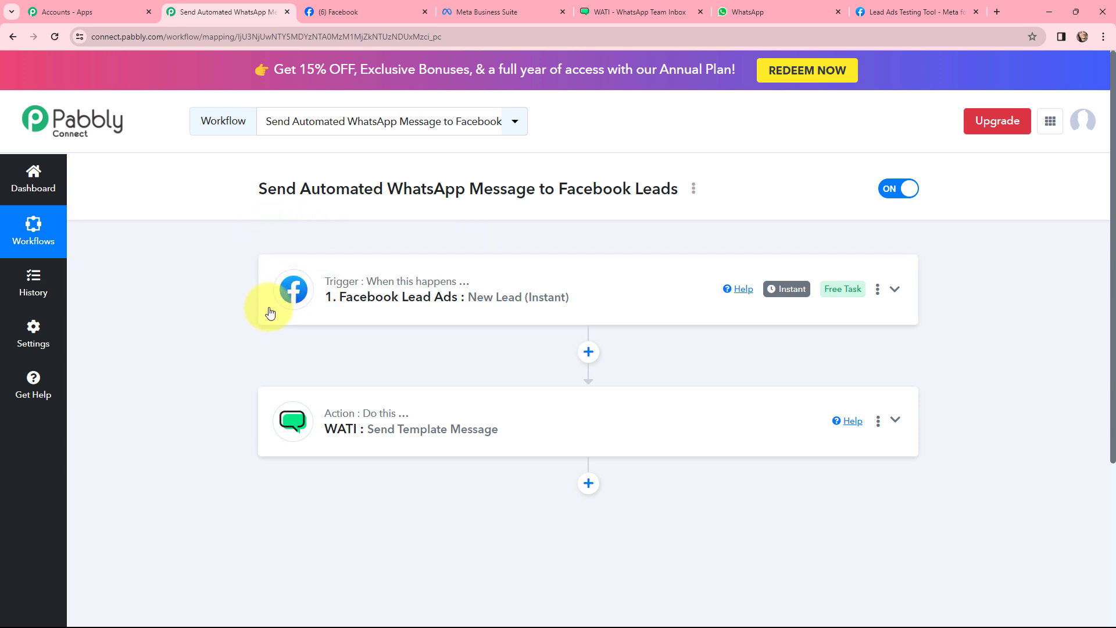
{"action": "left_click", "coordinate": [385, 402]}
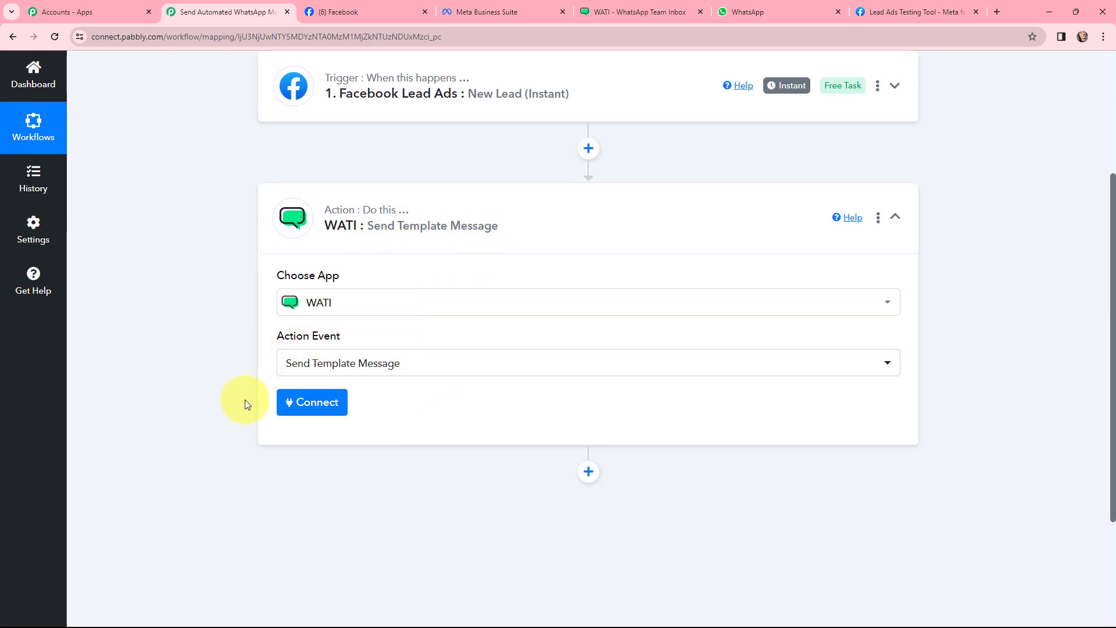
{"action": "left_click", "coordinate": [313, 403]}
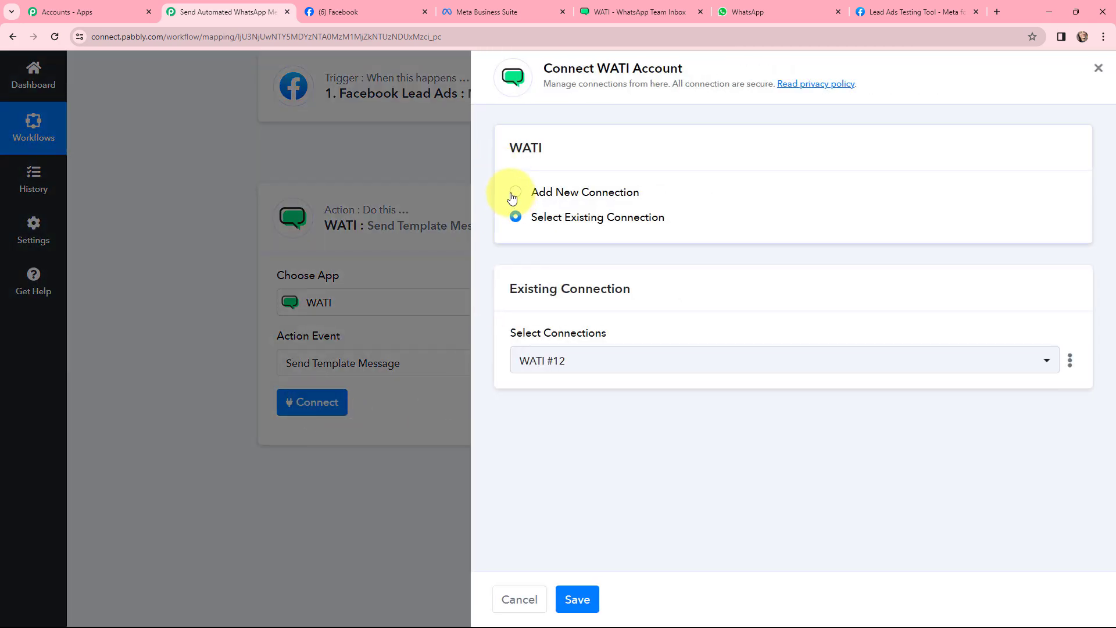
{"action": "left_click", "coordinate": [514, 192]}
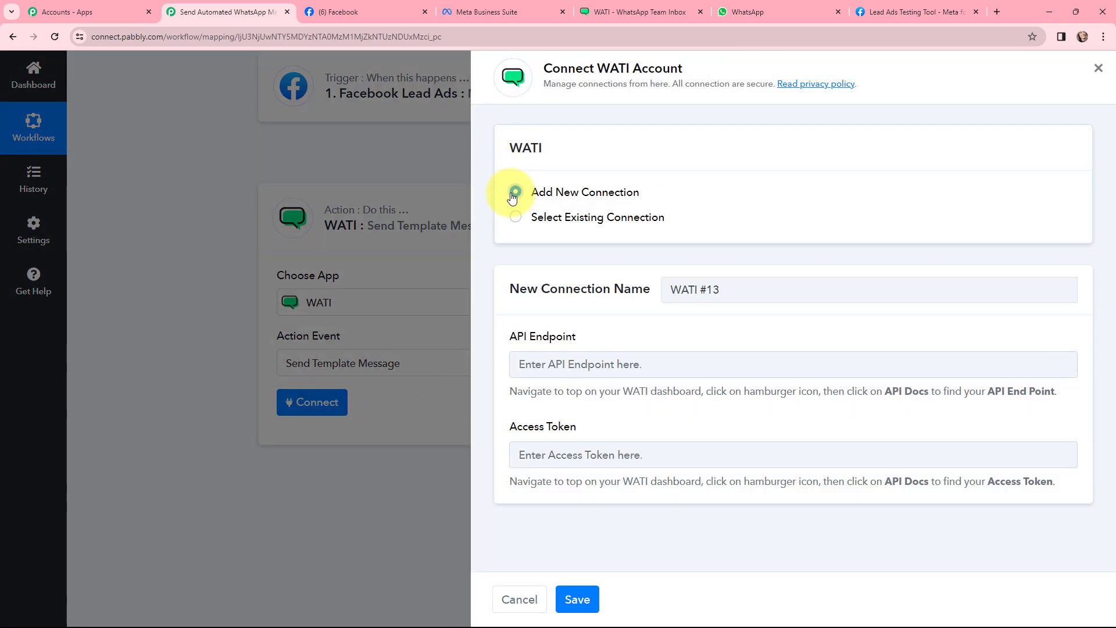
{"action": "triple_click", "coordinate": [572, 336]}
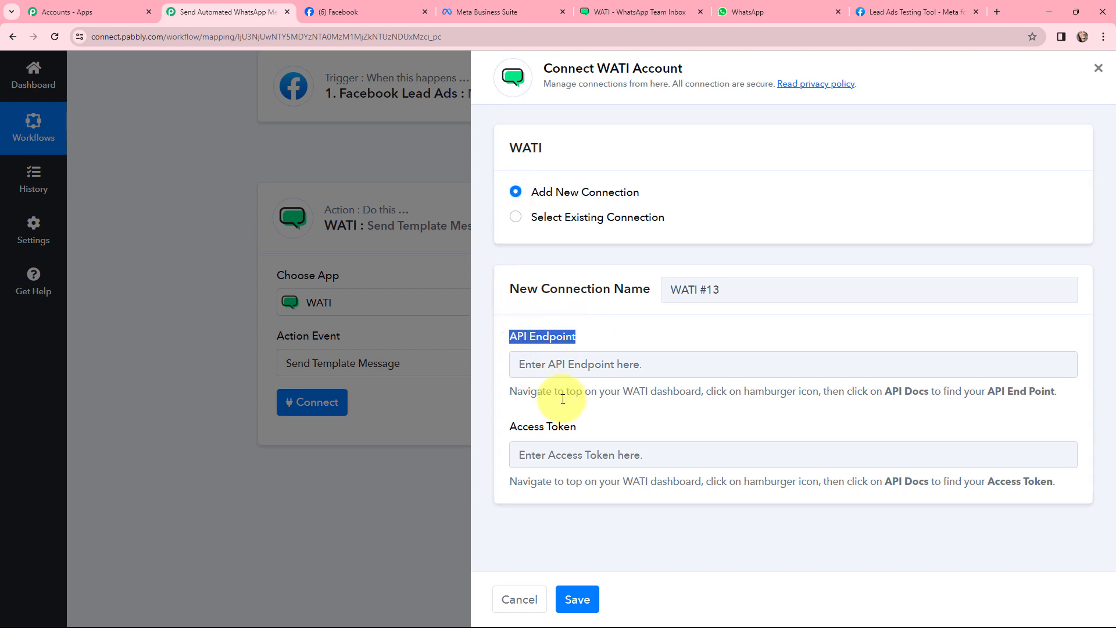
{"action": "left_click_drag", "start_coordinate": [577, 427], "coordinate": [490, 423]}
{"action": "left_click", "coordinate": [491, 422]}
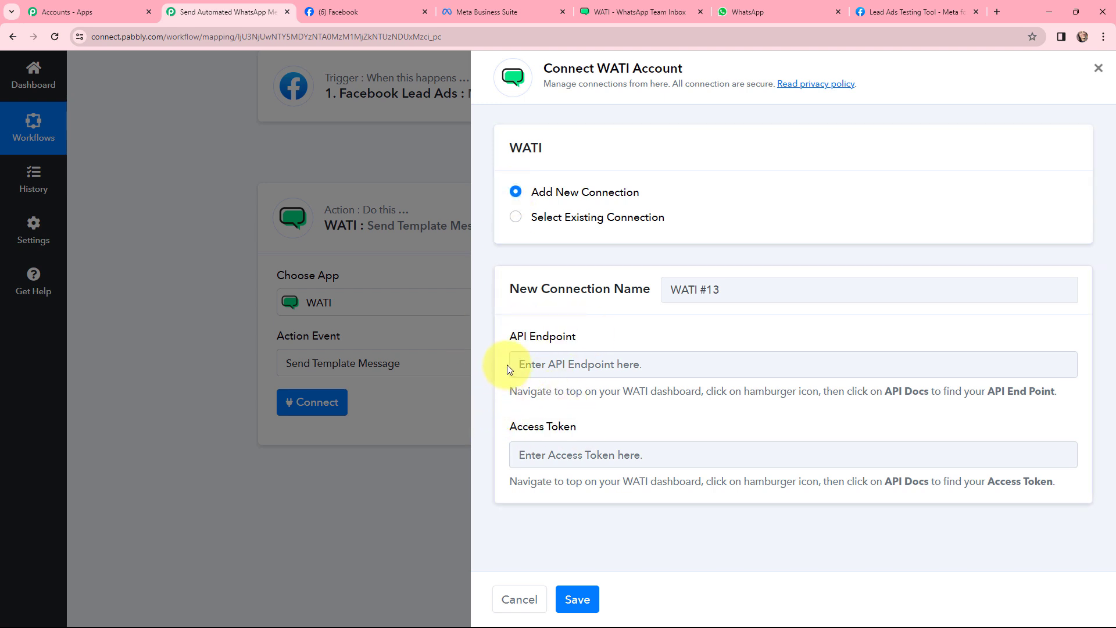
- Copy the access token from WATI's API Docs and paste it as the Access Token of the new Pabbly Connect WATI connection
{"action": "left_click", "coordinate": [612, 9]}
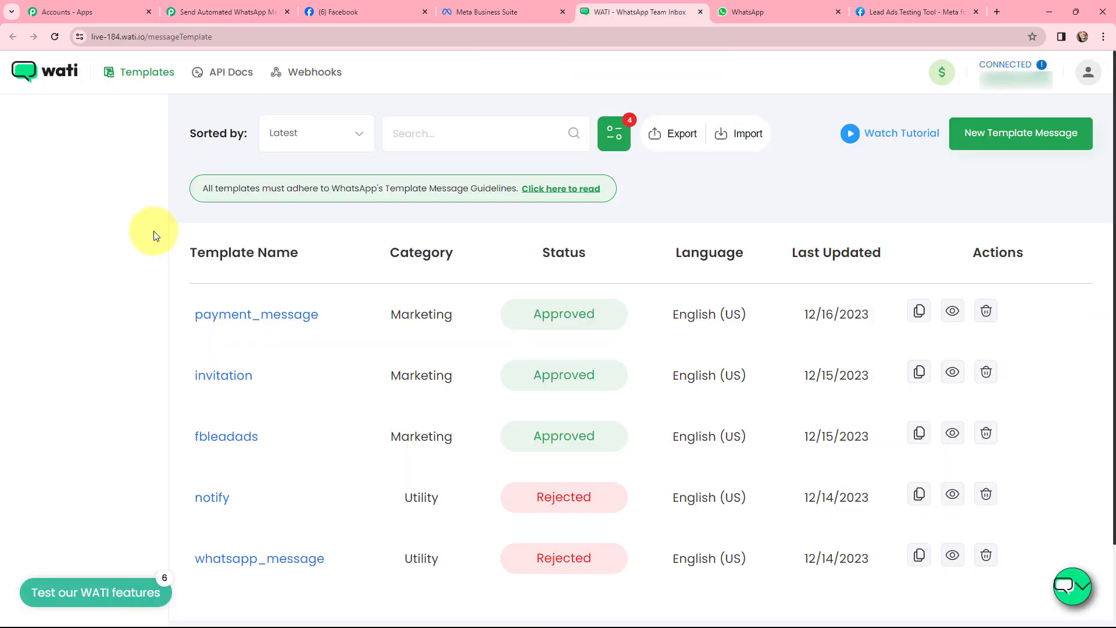
{"action": "left_click", "coordinate": [225, 72]}
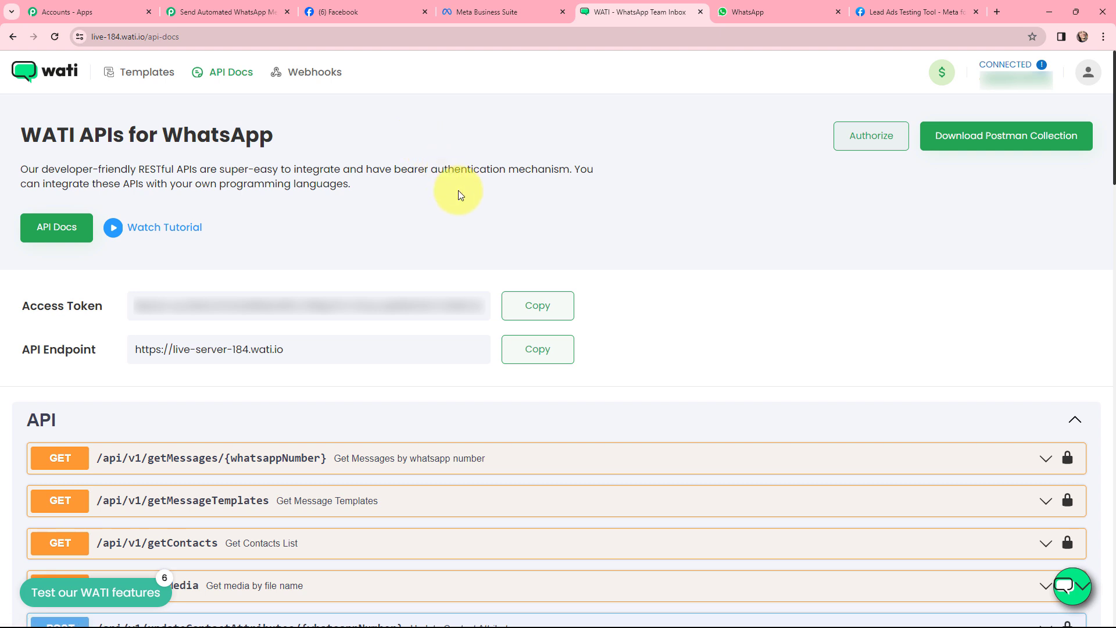
{"action": "left_click", "coordinate": [532, 308]}
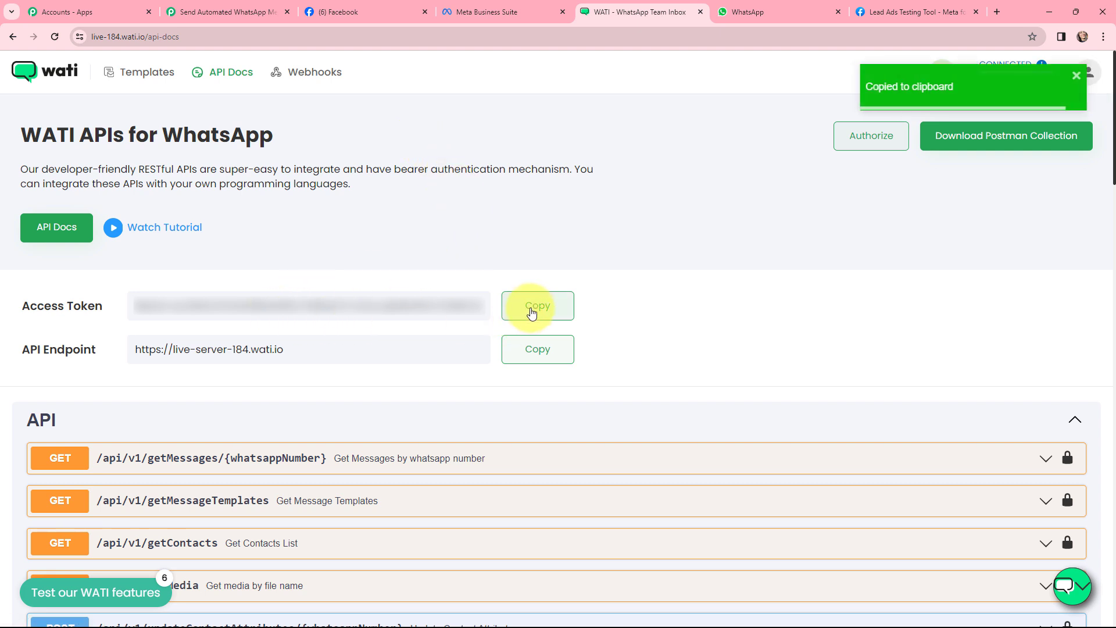
{"action": "left_click", "coordinate": [238, 4]}
{"action": "left_click", "coordinate": [519, 454]}
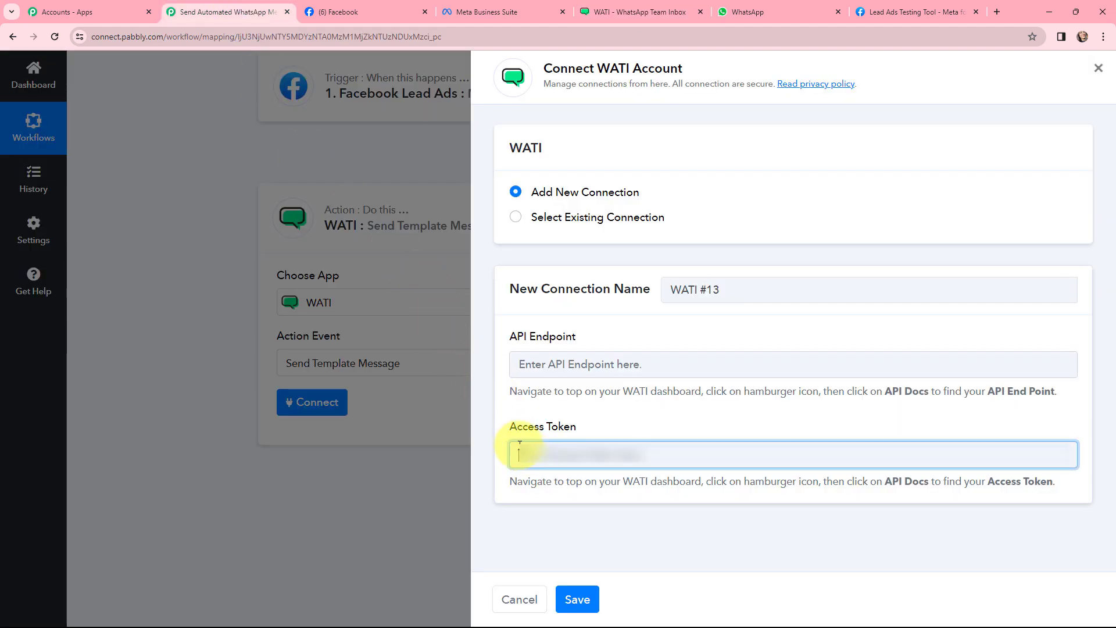
{"action": "key", "text": "ctrl+v"}
{"action": "left_click", "coordinate": [551, 365]}
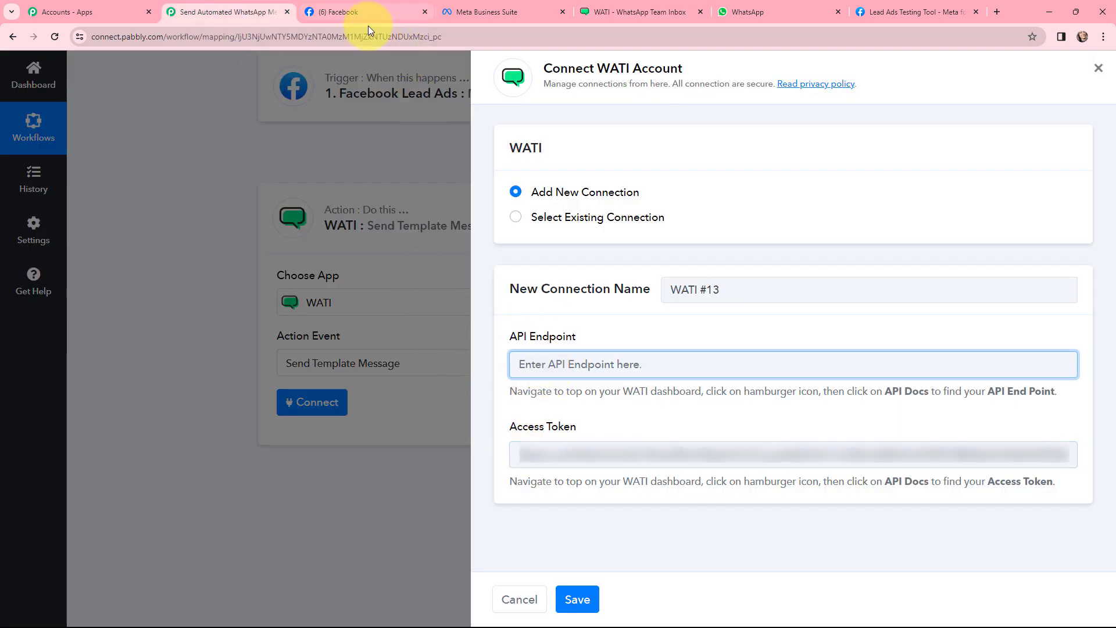
{"action": "left_click", "coordinate": [637, 11]}
{"action": "left_click", "coordinate": [537, 356]}
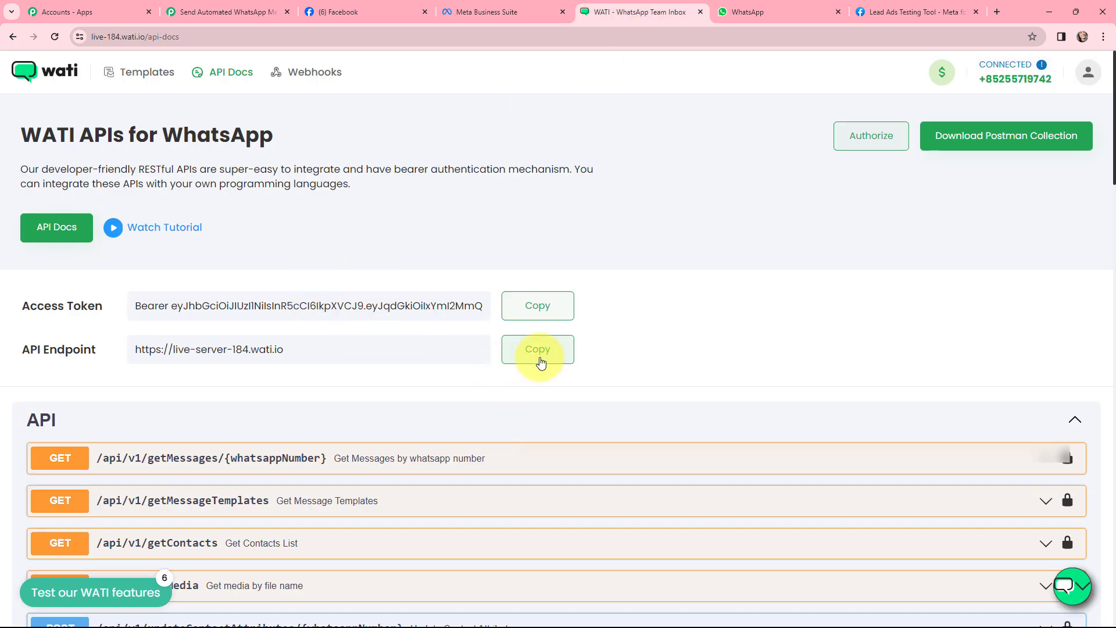
{"action": "left_click", "coordinate": [227, 11]}
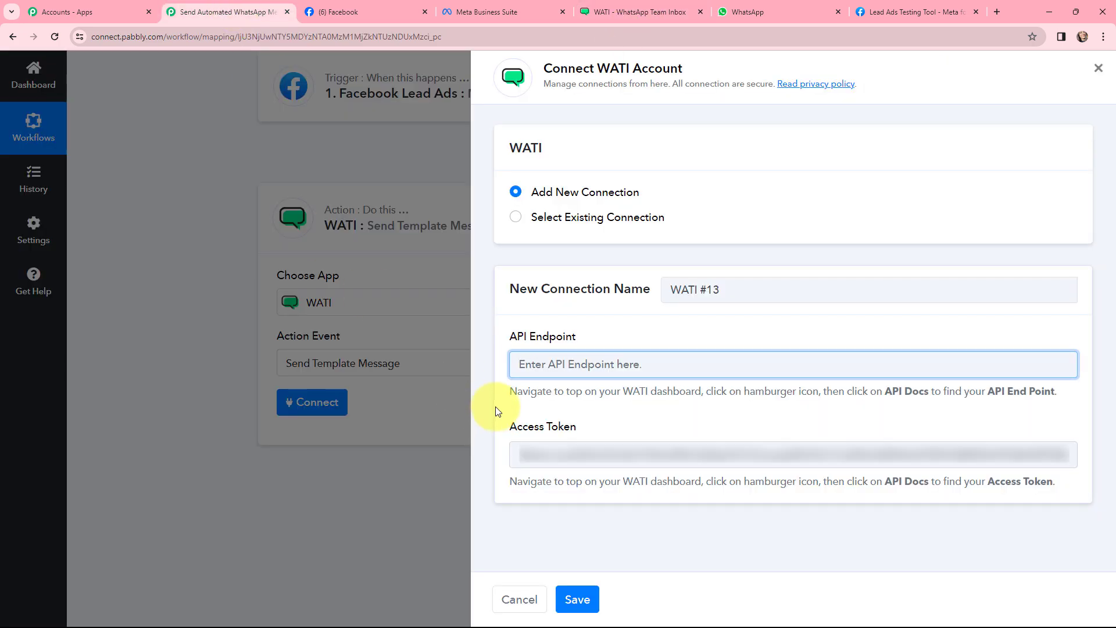
{"action": "key", "text": "ctrl+v"}
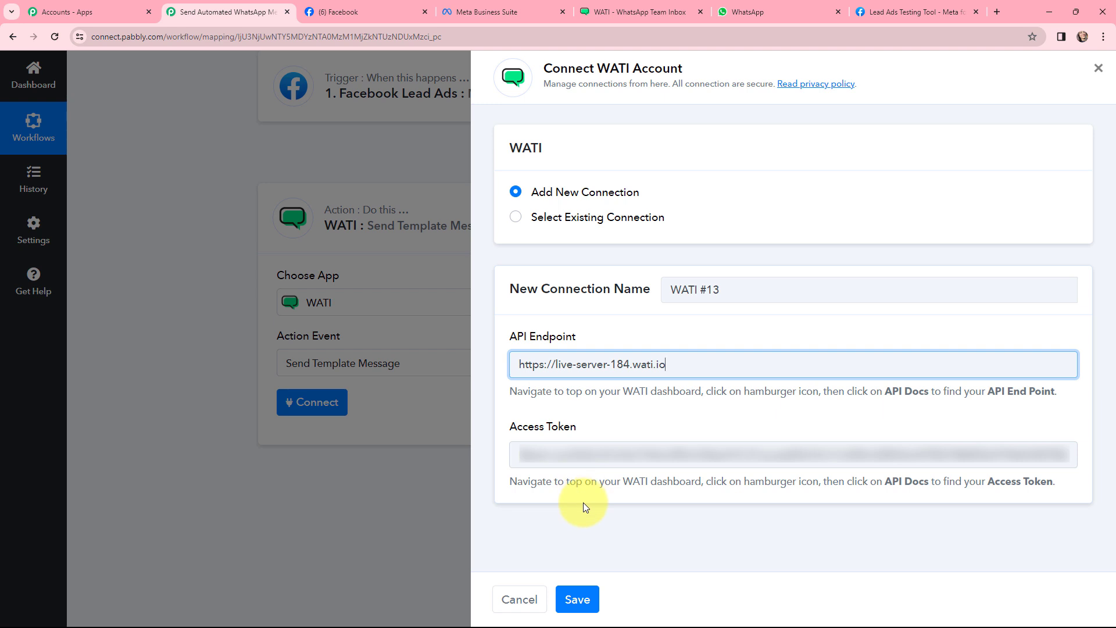
{"action": "left_click", "coordinate": [596, 328]}
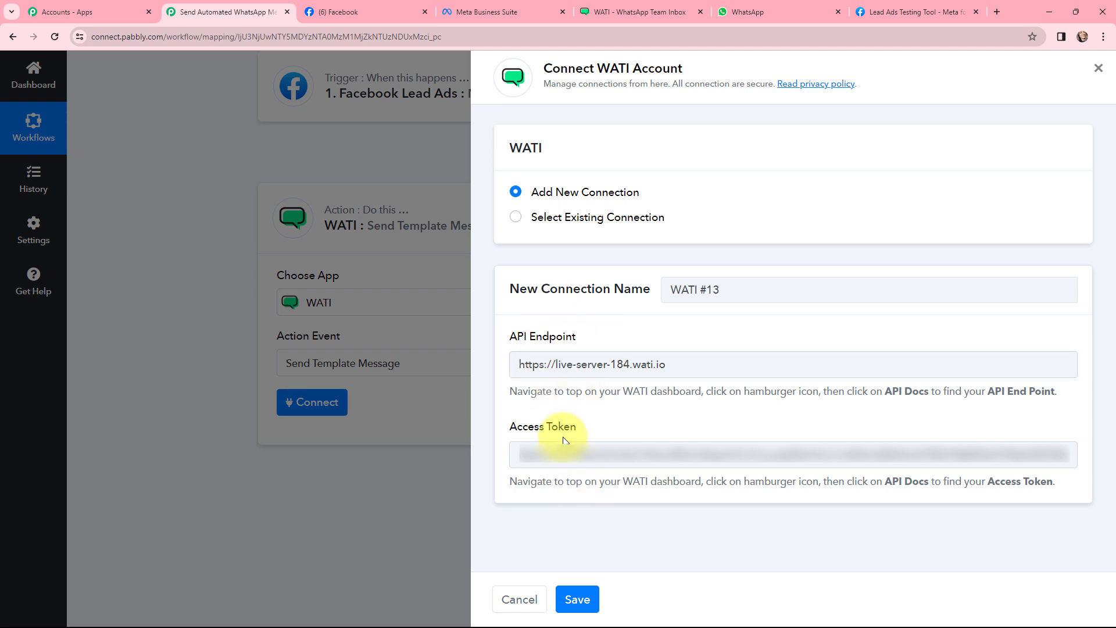
{"action": "left_click", "coordinate": [579, 602]}
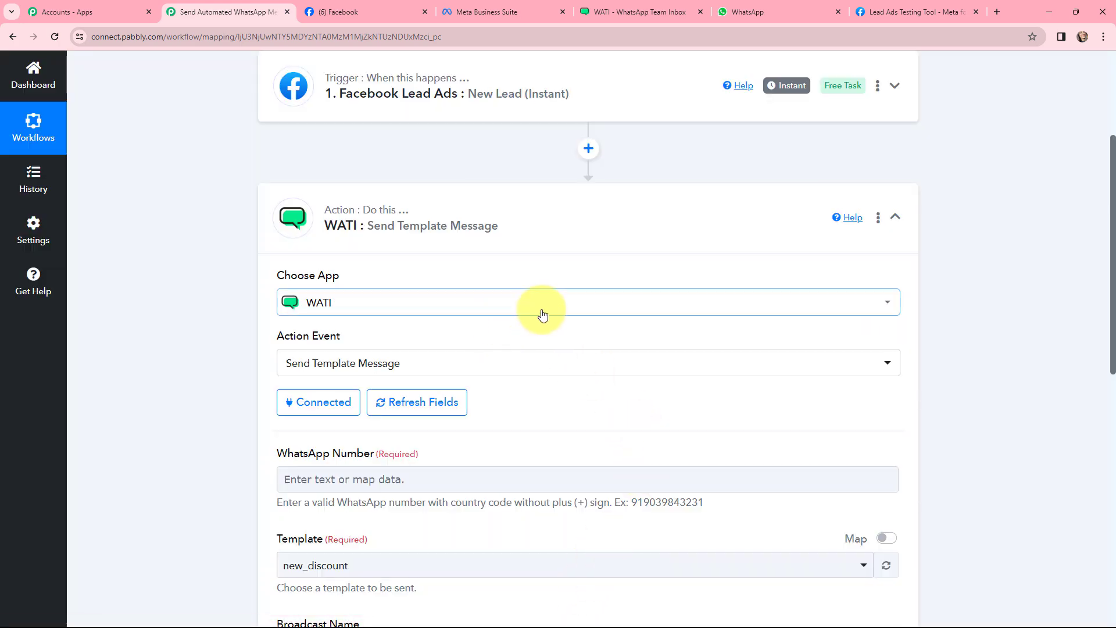
- Map the WhatsApp Number to the phone number from the Facebook Lead Ads trigger response
{"action": "scroll", "coordinate": [542, 314], "scroll_direction": "down", "scroll_amount": 3}
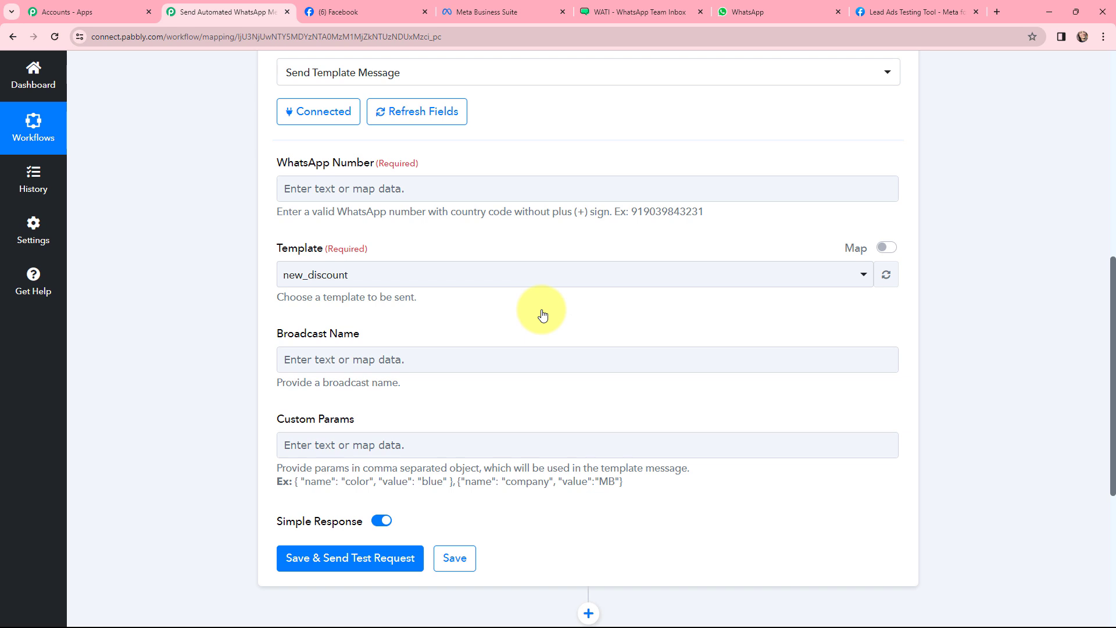
{"action": "left_click", "coordinate": [364, 182]}
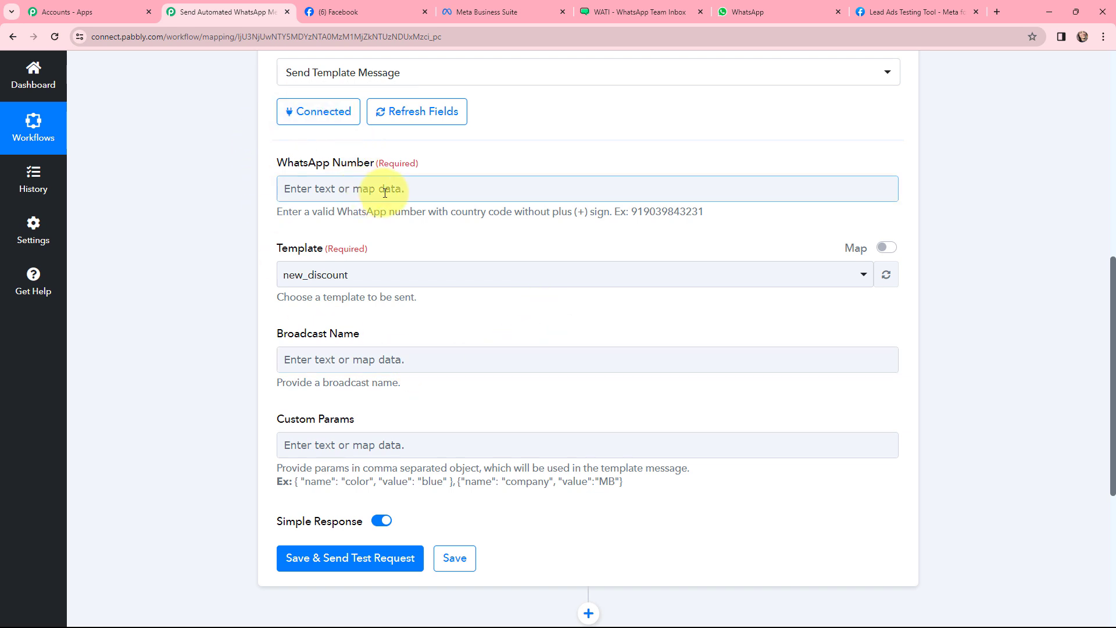
{"action": "left_click", "coordinate": [384, 192]}
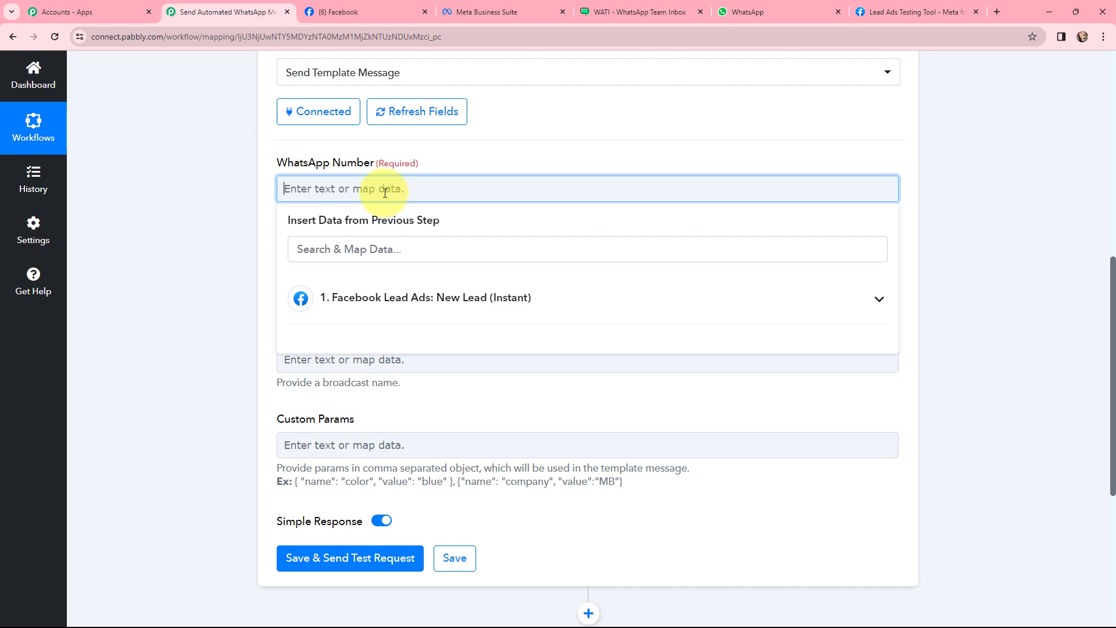
{"action": "left_click", "coordinate": [396, 298]}
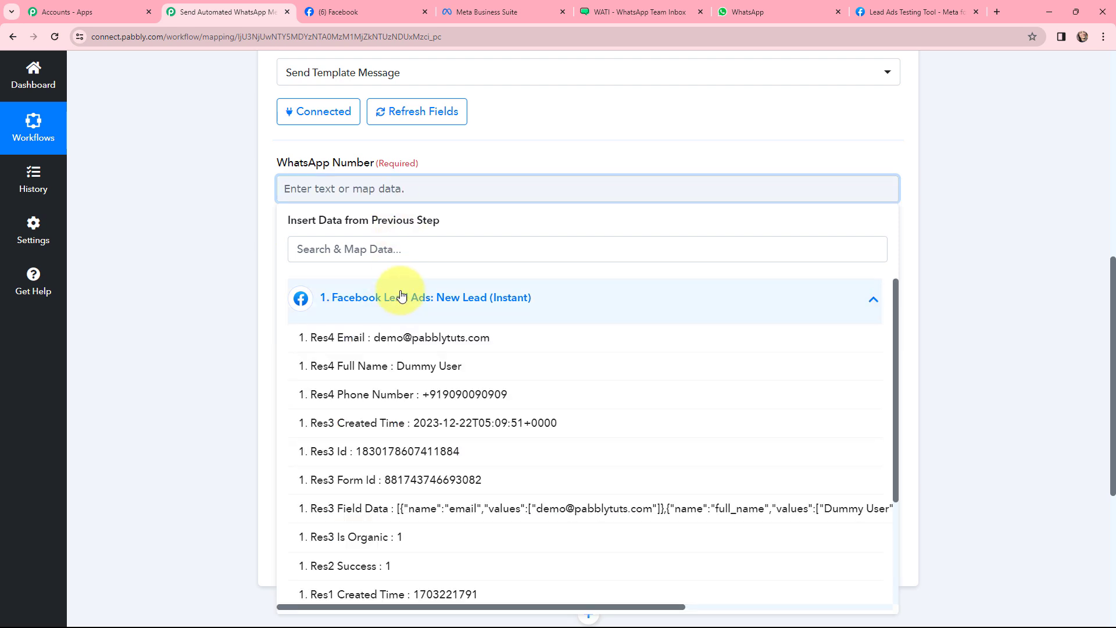
{"action": "left_click", "coordinate": [453, 394]}
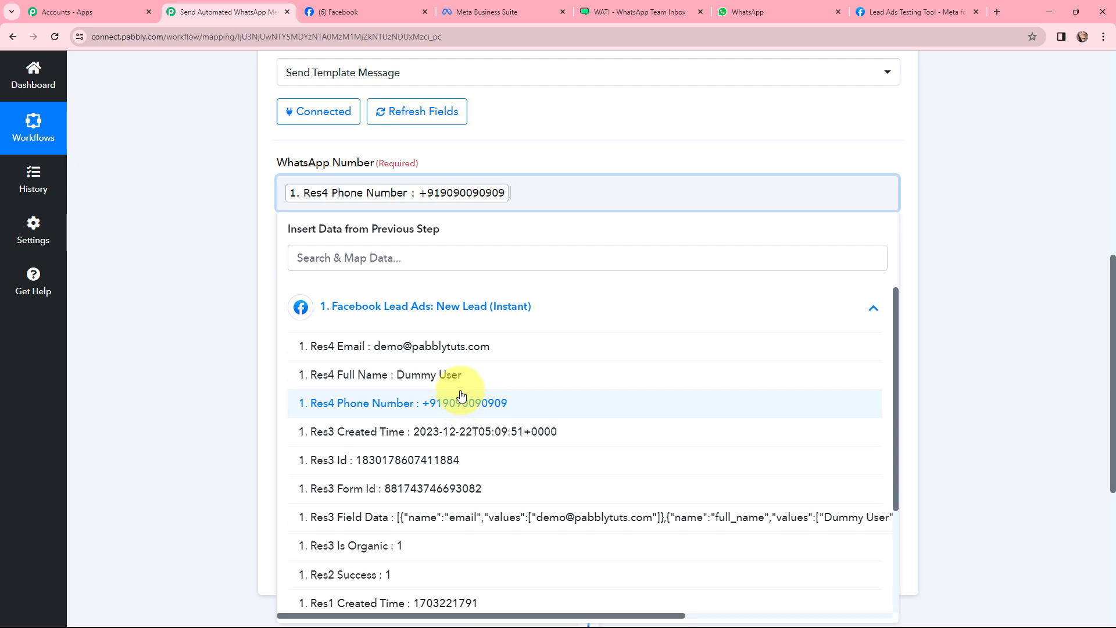
{"action": "left_click", "coordinate": [206, 236]}
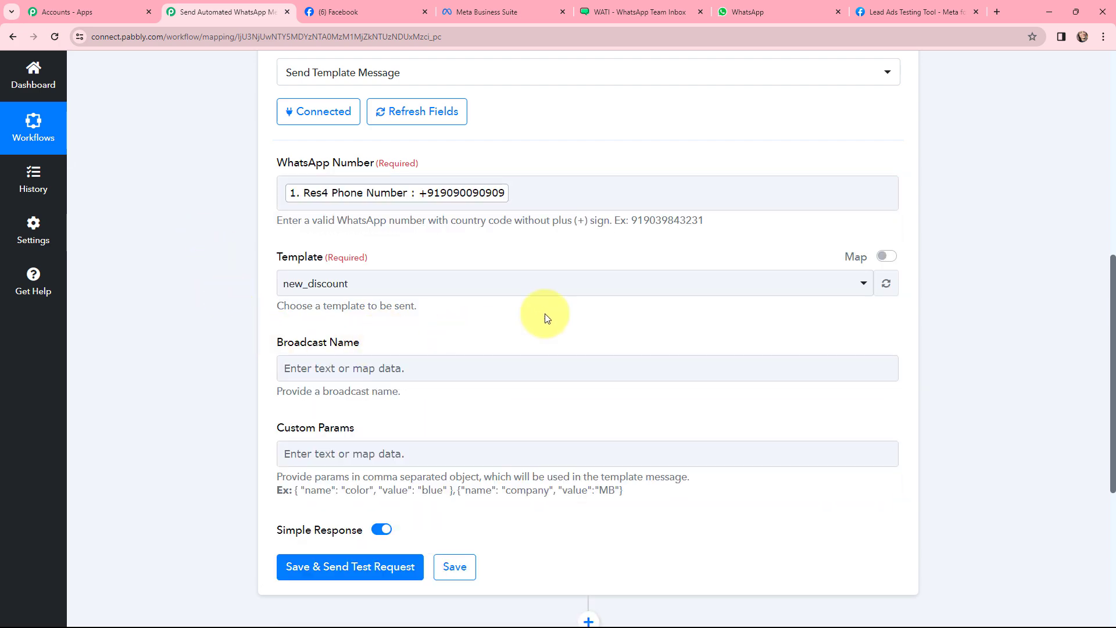
- Switch to WATI, view the fbleadads message template and examine its body text and the {{name}} placeholder
{"action": "left_click", "coordinate": [631, 5]}
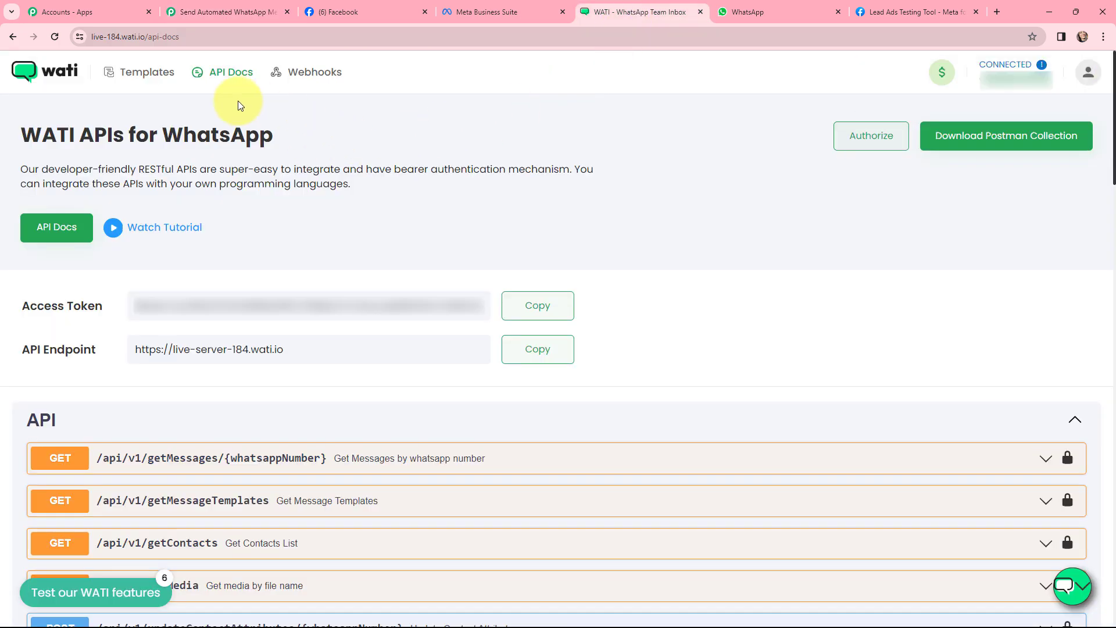
{"action": "left_click", "coordinate": [147, 72]}
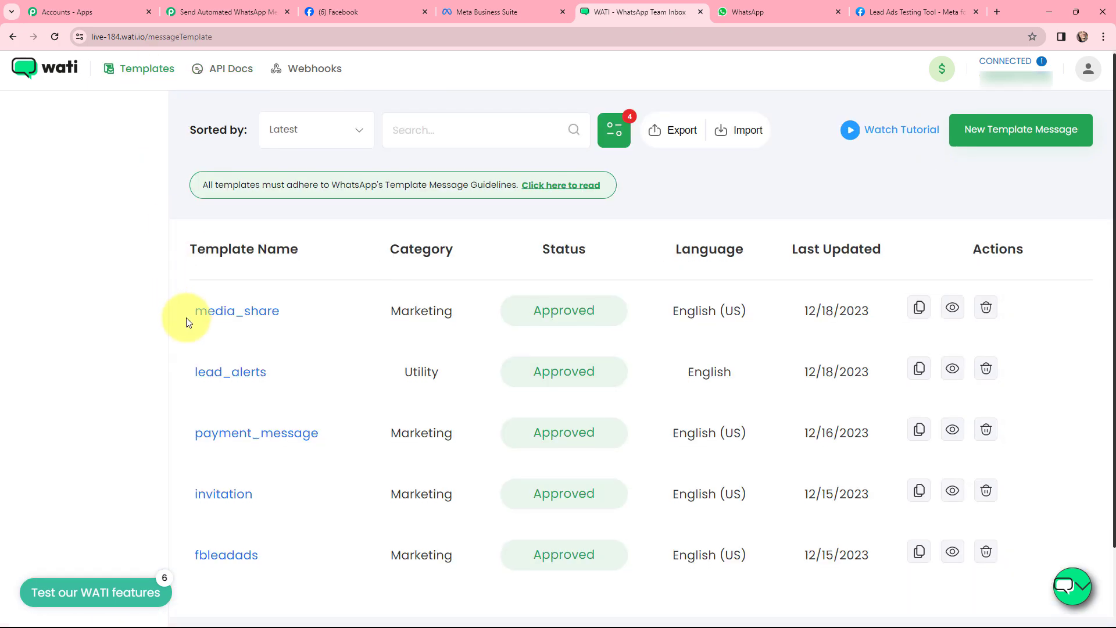
{"action": "scroll", "coordinate": [192, 348], "scroll_direction": "down", "scroll_amount": 2}
{"action": "left_click", "coordinate": [235, 463]}
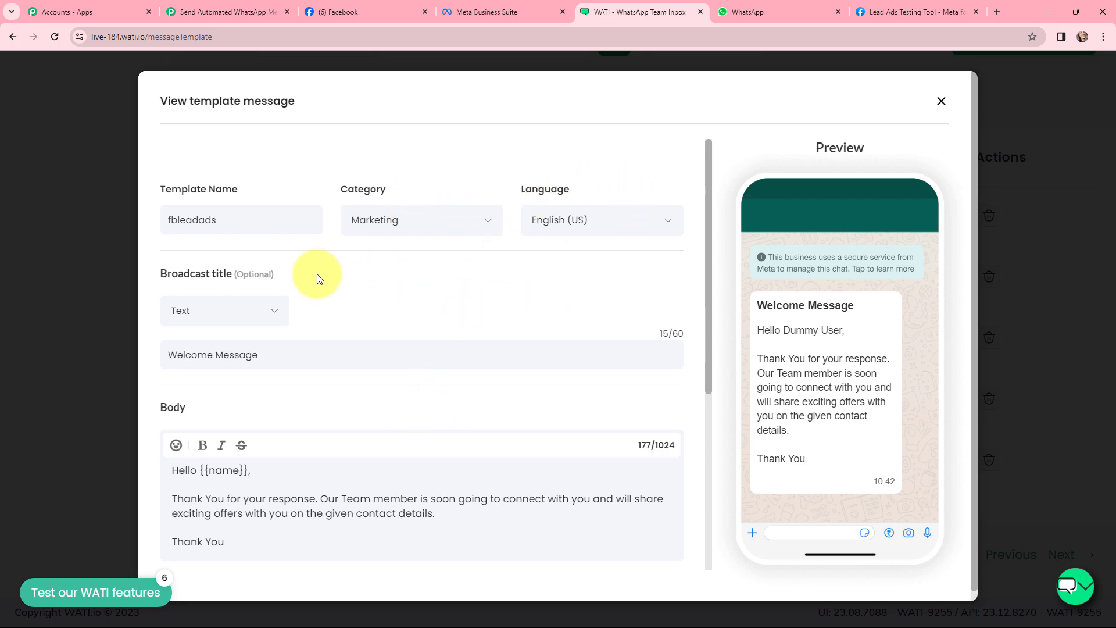
{"action": "scroll", "coordinate": [336, 282], "scroll_direction": "down", "scroll_amount": 3}
{"action": "scroll", "coordinate": [336, 282], "scroll_direction": "up", "scroll_amount": 1}
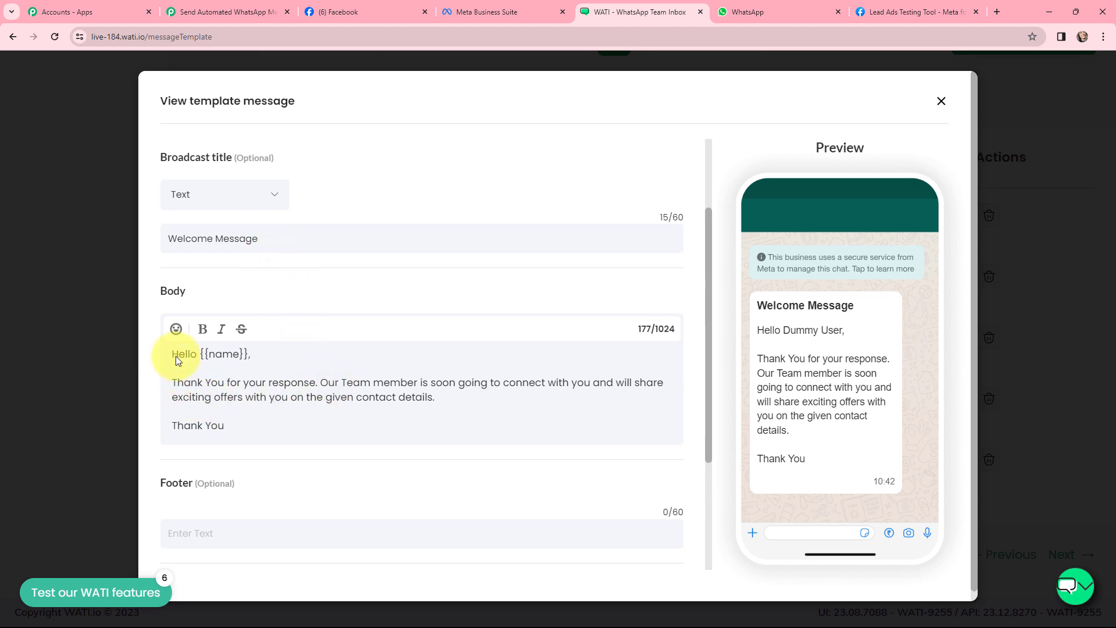
{"action": "left_click_drag", "start_coordinate": [175, 353], "coordinate": [238, 423]}
{"action": "left_click", "coordinate": [239, 424]}
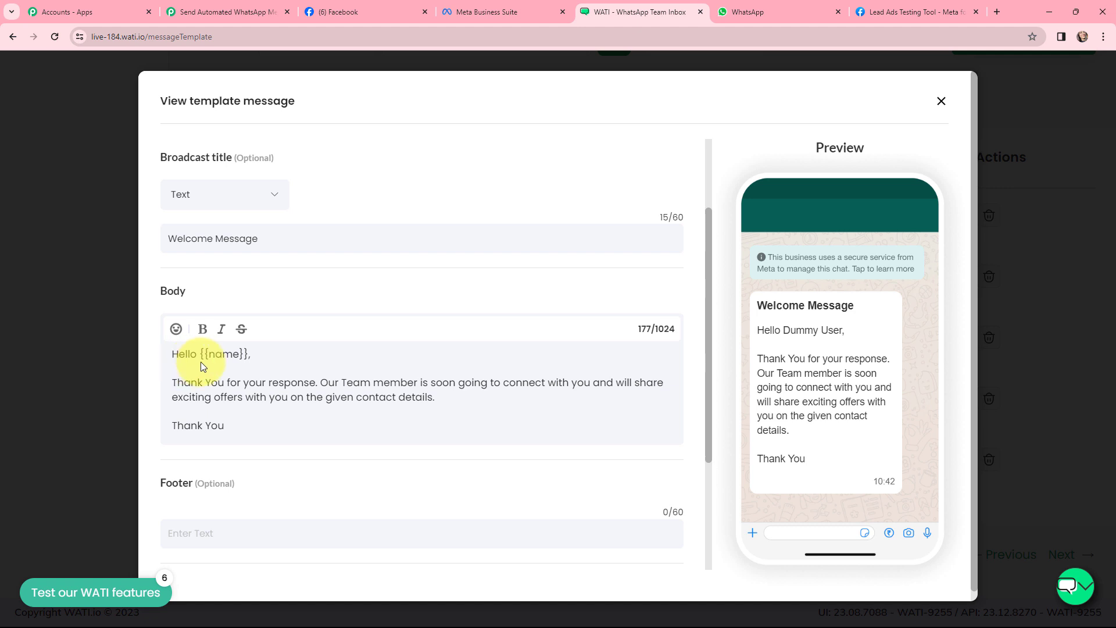
{"action": "left_click_drag", "start_coordinate": [201, 358], "coordinate": [256, 365]}
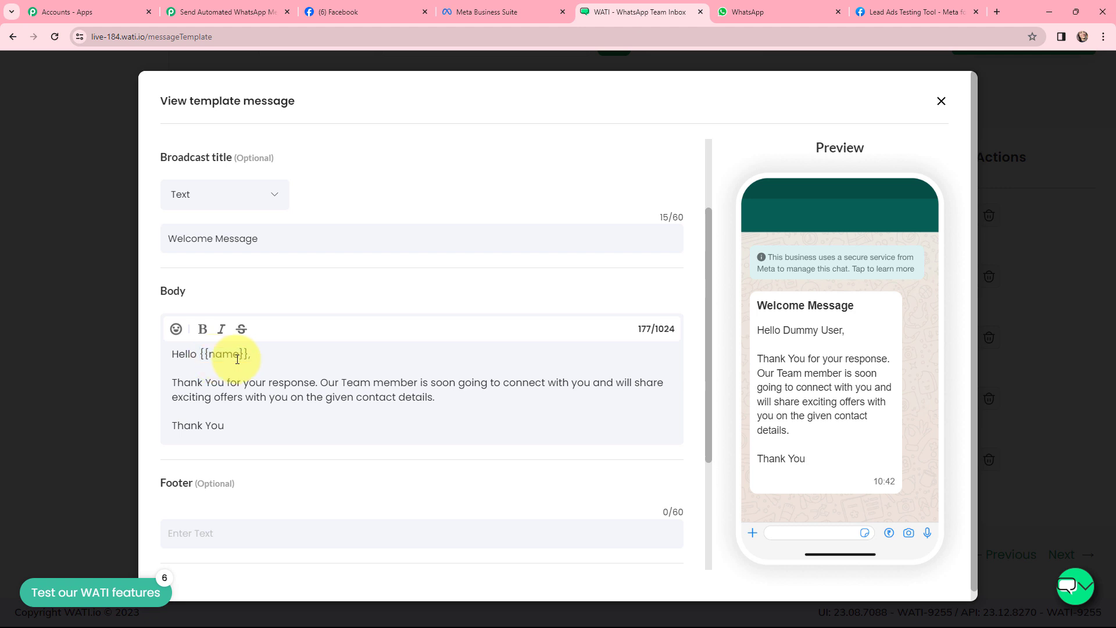
{"action": "left_click", "coordinate": [196, 361]}
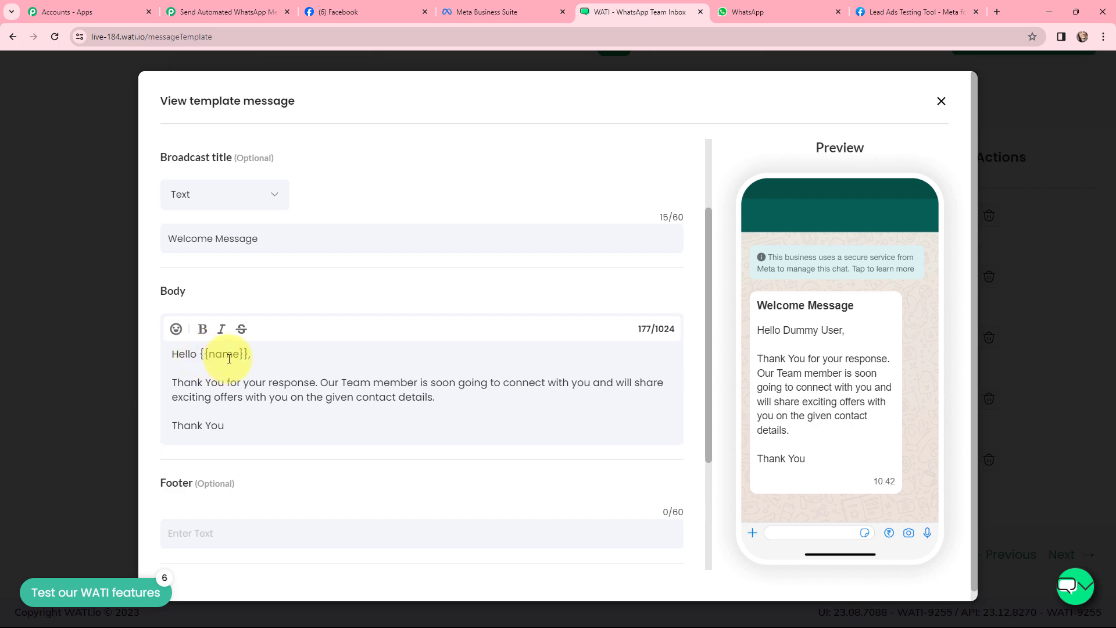
- Back in Pabbly Connect, select the fbleadads template and set the broadcast name to Welcome Message
{"action": "left_click", "coordinate": [224, 12]}
{"action": "left_click", "coordinate": [332, 283]}
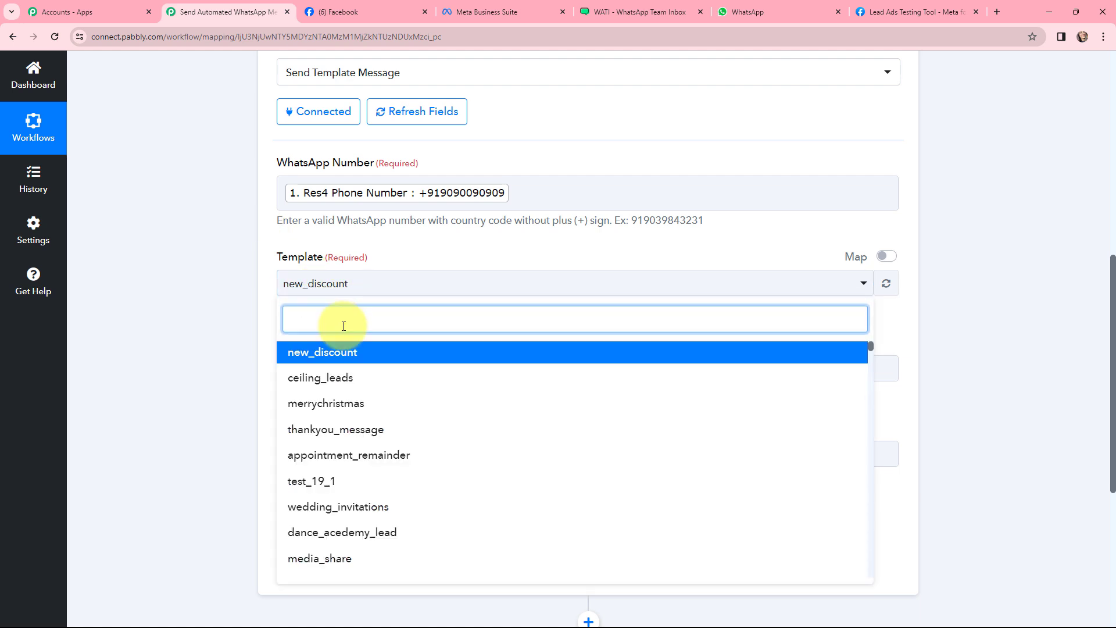
{"action": "type", "text": "fbl"}
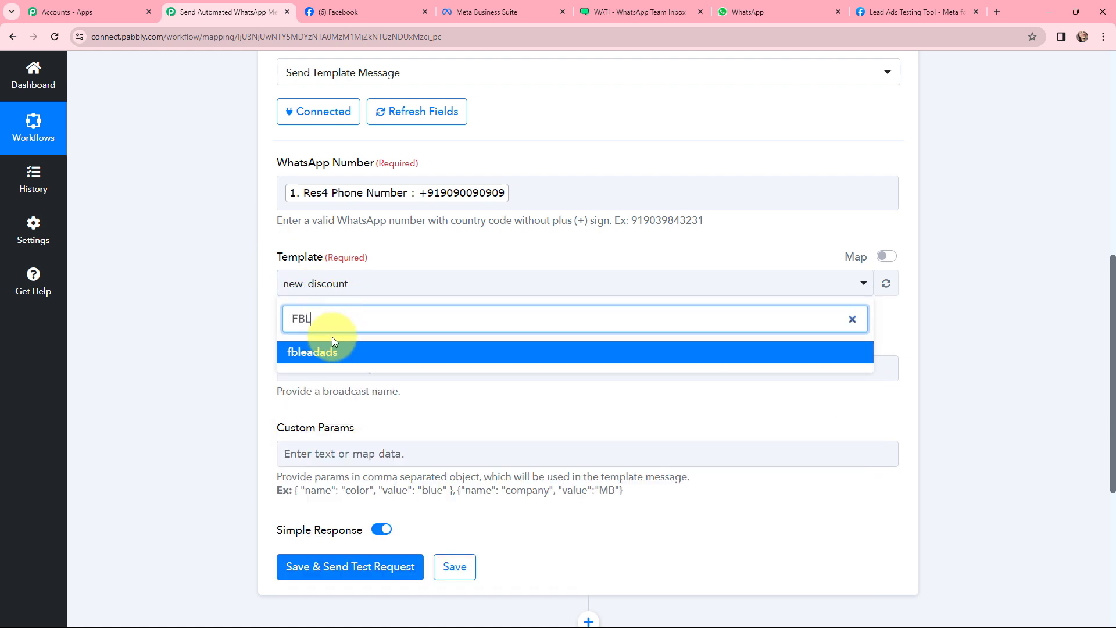
{"action": "left_click", "coordinate": [318, 348]}
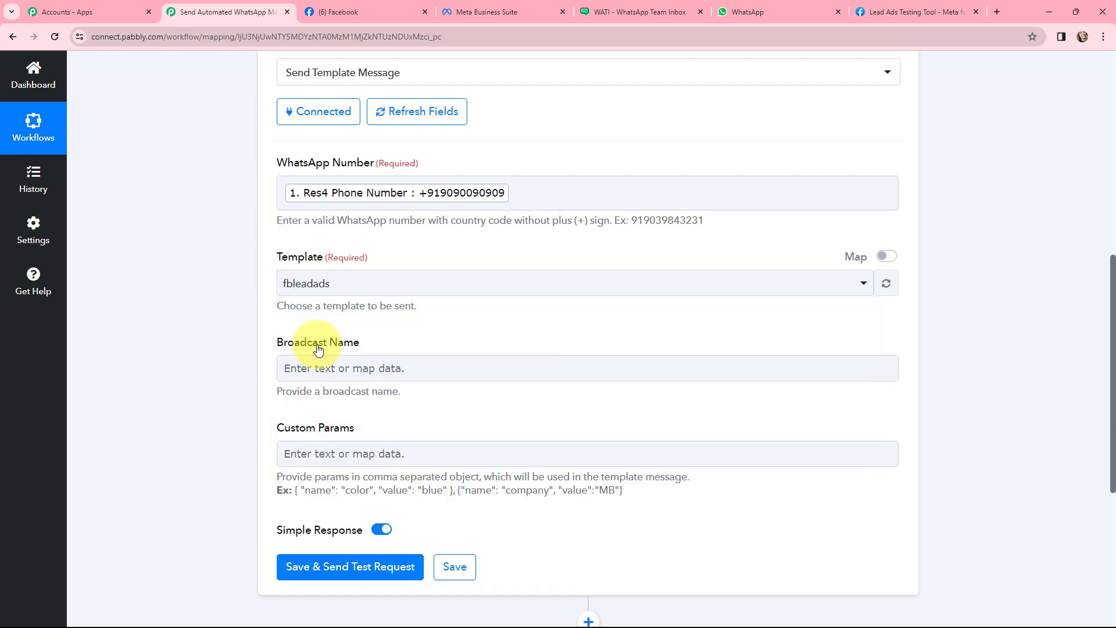
{"action": "left_click", "coordinate": [297, 370]}
{"action": "type", "text": "Welcome Message"}
{"action": "left_click", "coordinate": [129, 312]}
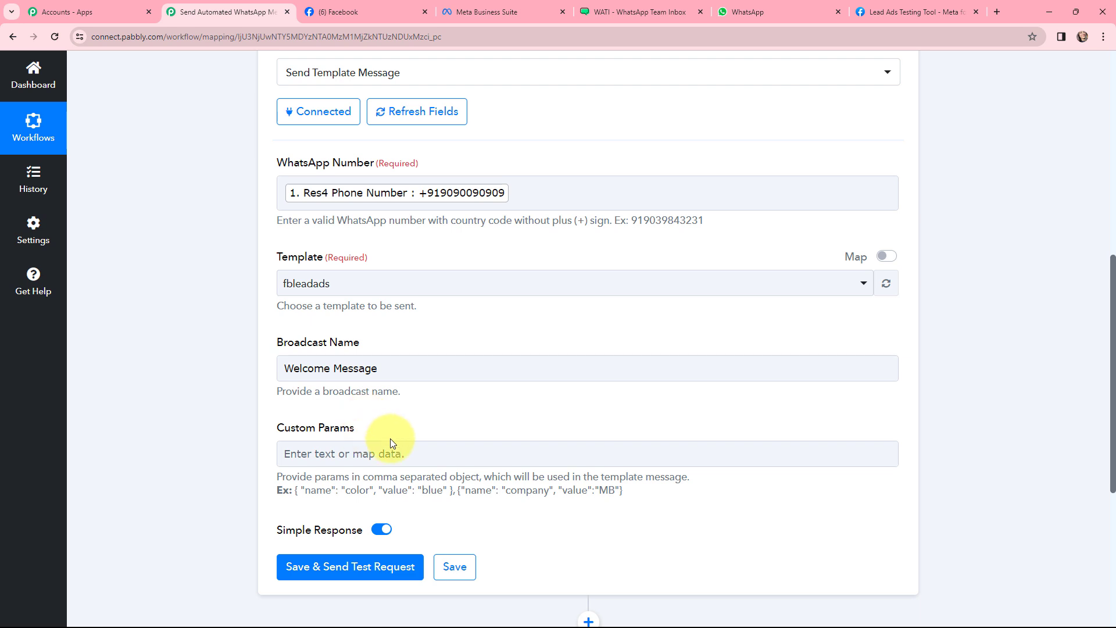
- Check the {{name}} placeholder in the WATI template and fill Custom Params with the example { "name": "color", "value": "blue" }
{"action": "left_click", "coordinate": [652, 6]}
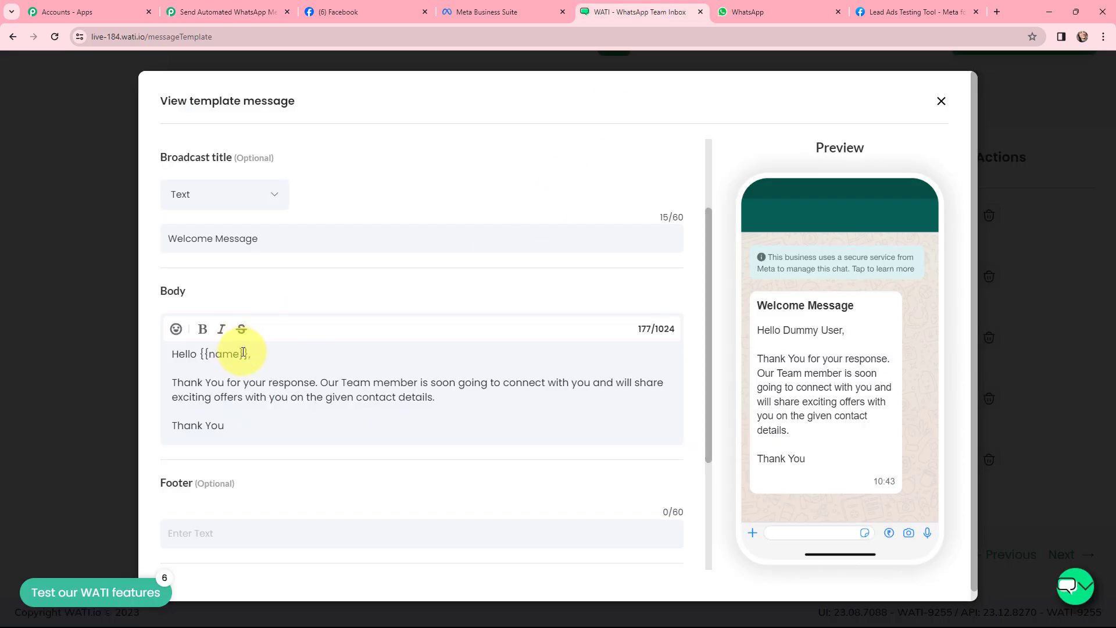
{"action": "left_click_drag", "start_coordinate": [248, 355], "coordinate": [202, 356]}
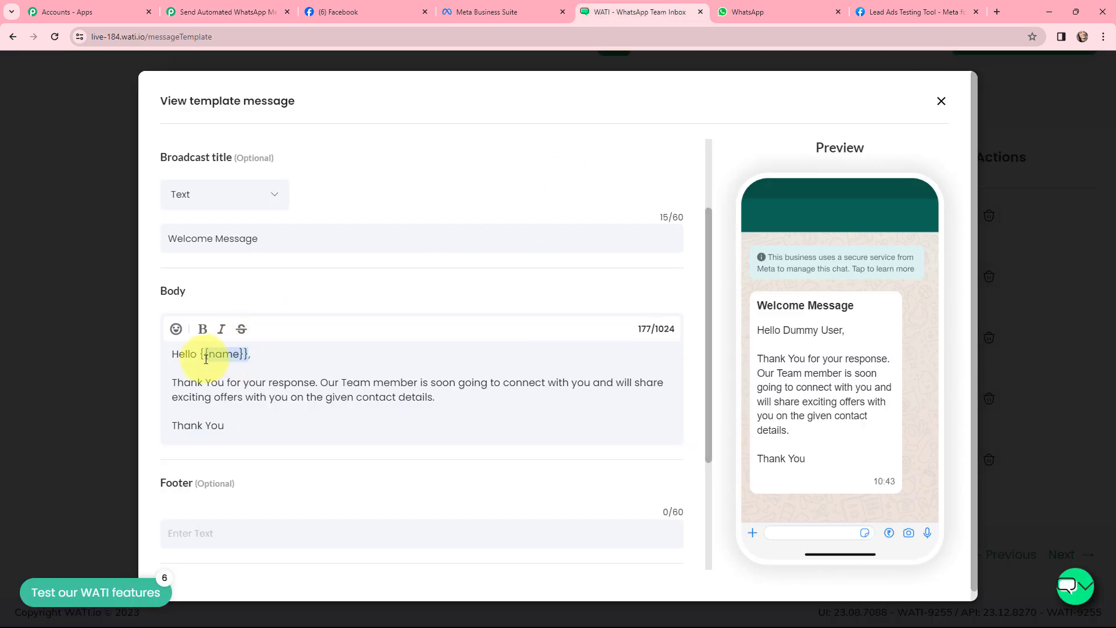
{"action": "left_click", "coordinate": [201, 357]}
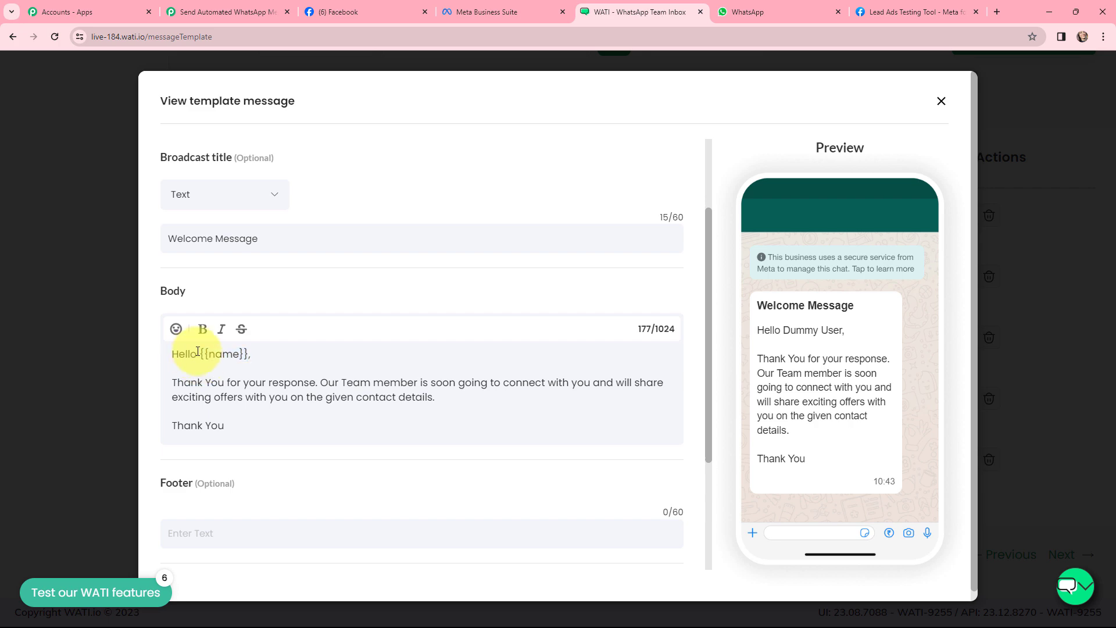
{"action": "left_click_drag", "start_coordinate": [201, 356], "coordinate": [253, 360]}
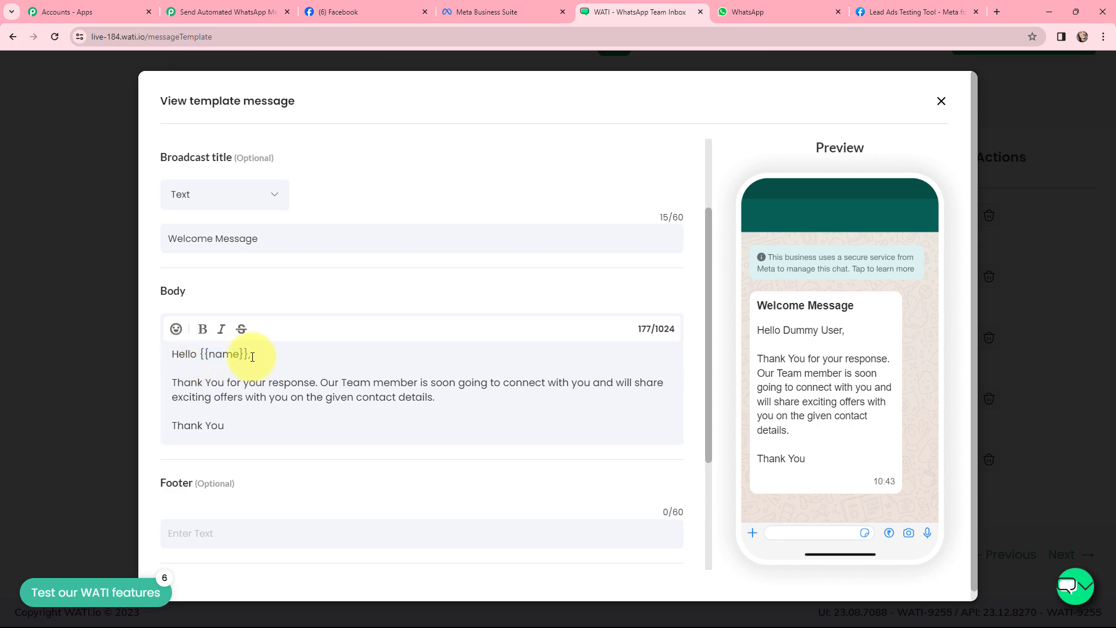
{"action": "left_click", "coordinate": [233, 12]}
{"action": "left_click_drag", "start_coordinate": [453, 494], "coordinate": [283, 491]}
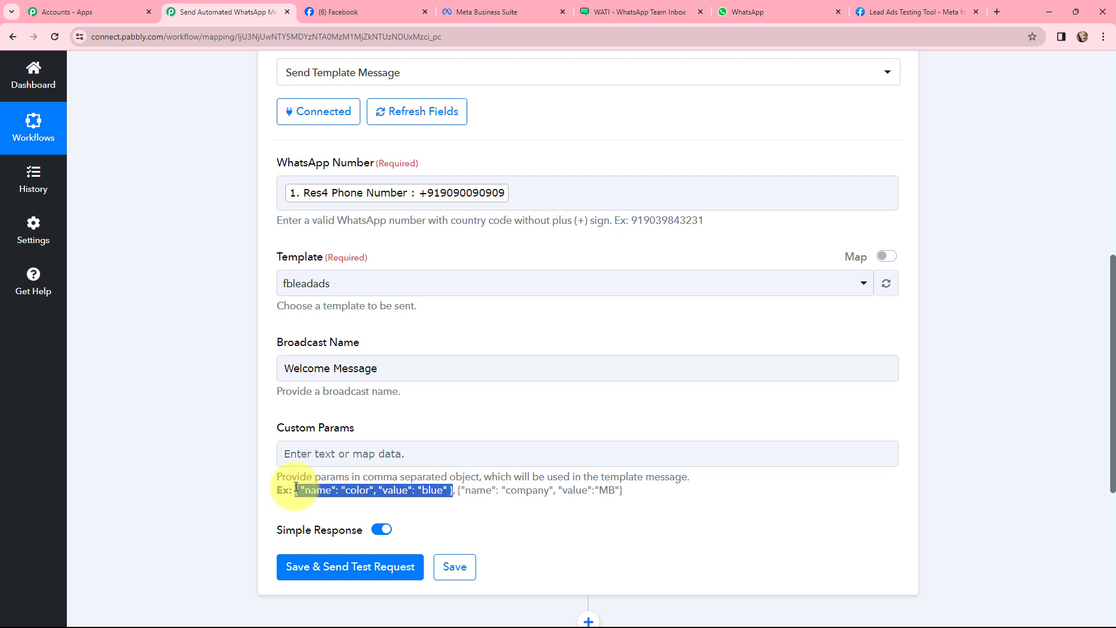
{"action": "left_click", "coordinate": [333, 455]}
{"action": "type", "text": "{ \"name\": \"color\", \"value\": \"blue\" }"}
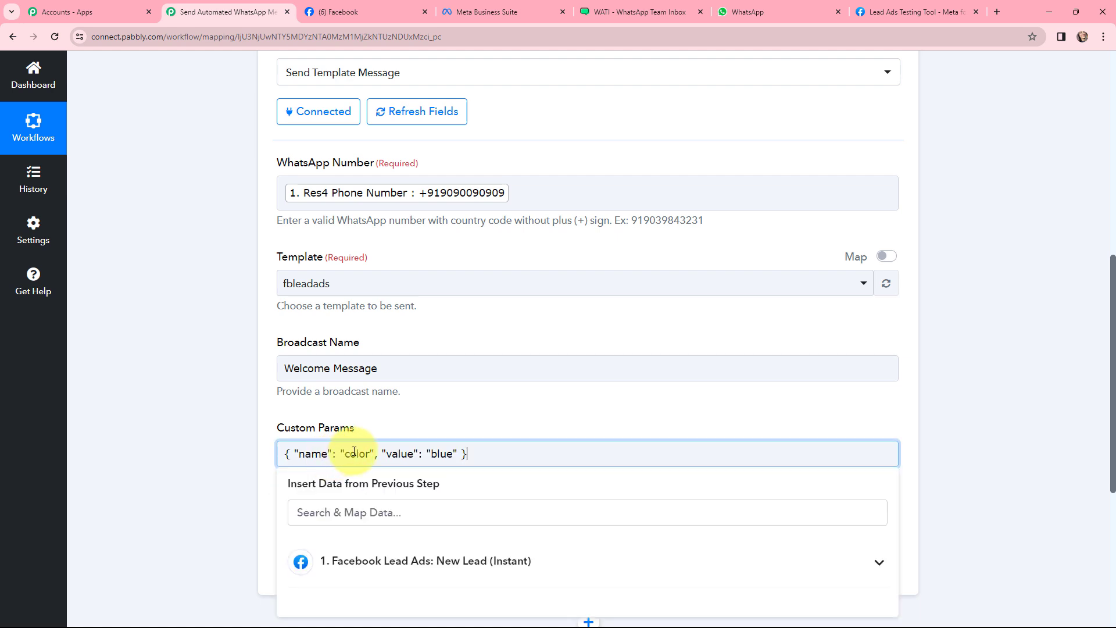
- Change the custom parameter's name to name and map its value to the lead's full name from the Facebook Lead Ads trigger
{"action": "left_click_drag", "start_coordinate": [370, 454], "coordinate": [347, 459]}
{"action": "type", "text": "name"}
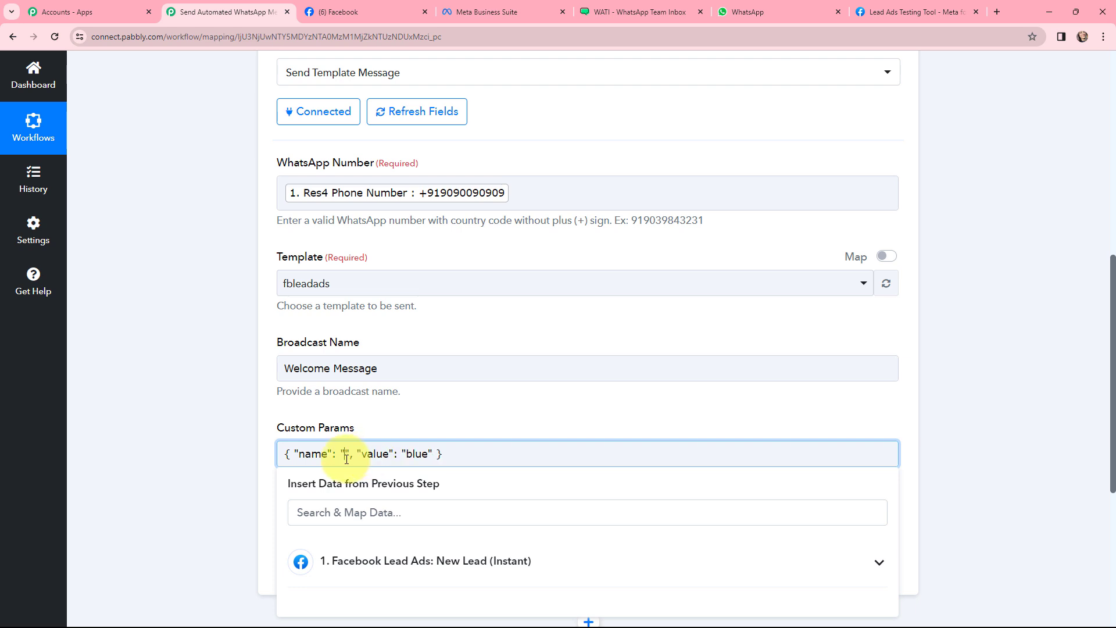
{"action": "left_click_drag", "start_coordinate": [434, 454], "coordinate": [458, 463]}
{"action": "left_click", "coordinate": [436, 561]}
{"action": "scroll", "coordinate": [481, 474], "scroll_direction": "down", "scroll_amount": 2}
{"action": "left_click", "coordinate": [459, 521]}
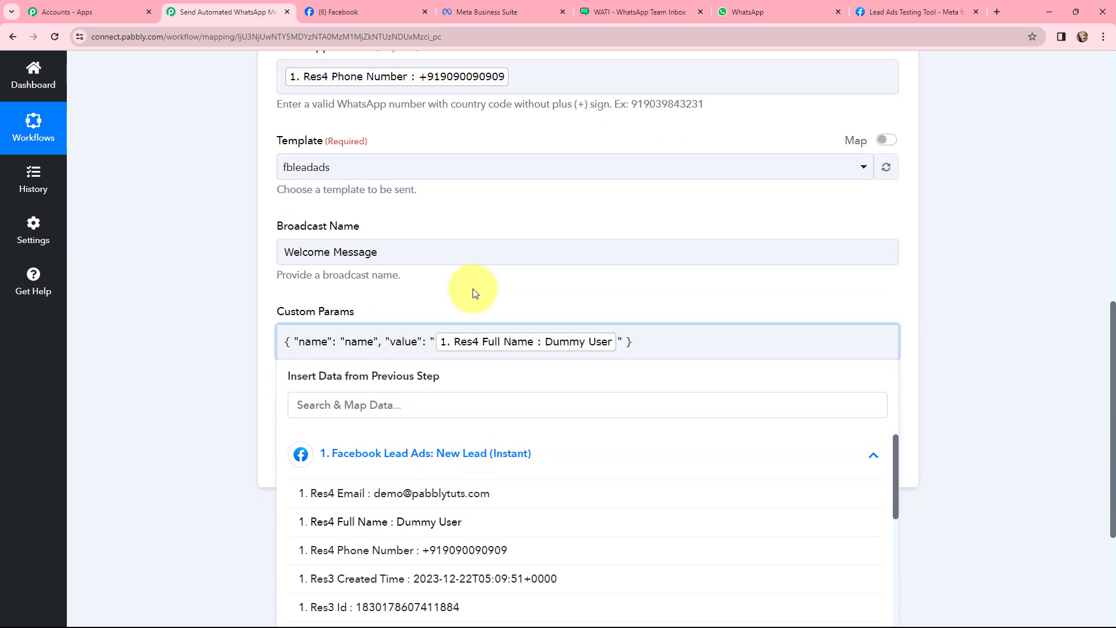
- Save the WATI Send Template Message action, send a test request and review the response received
{"action": "left_click", "coordinate": [454, 323]}
{"action": "scroll", "coordinate": [454, 323], "scroll_direction": "up", "scroll_amount": 1}
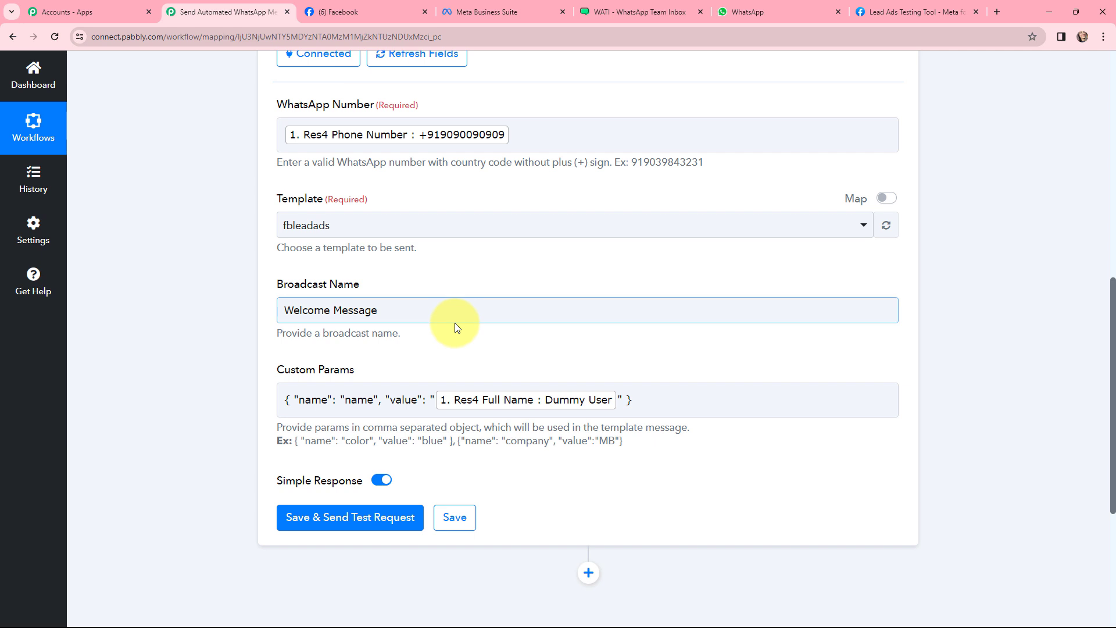
{"action": "left_click", "coordinate": [449, 348]}
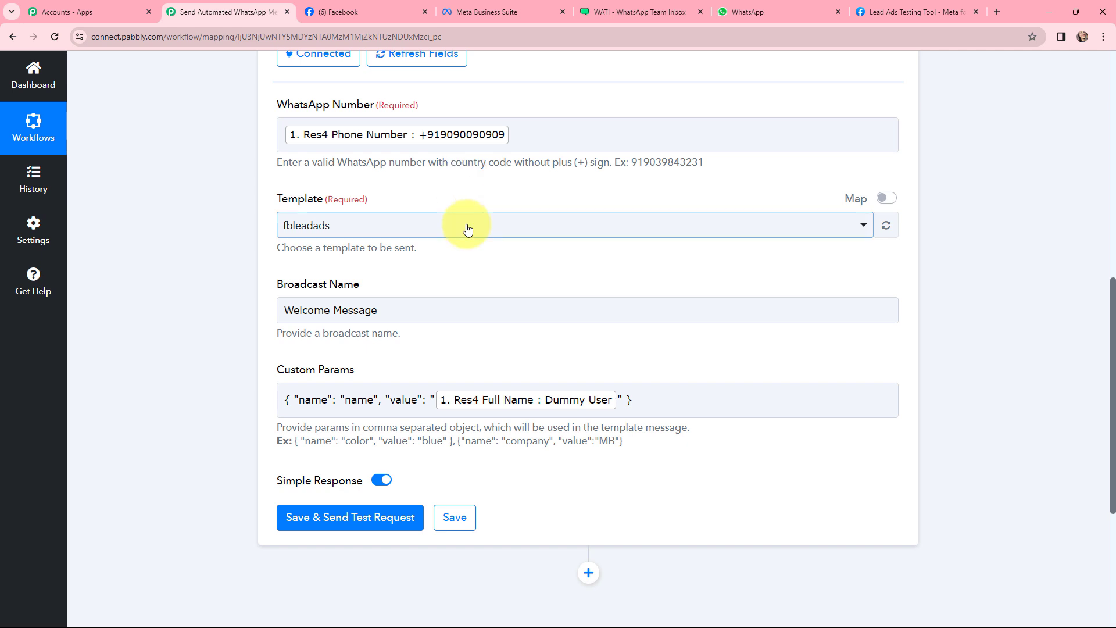
{"action": "left_click", "coordinate": [349, 514]}
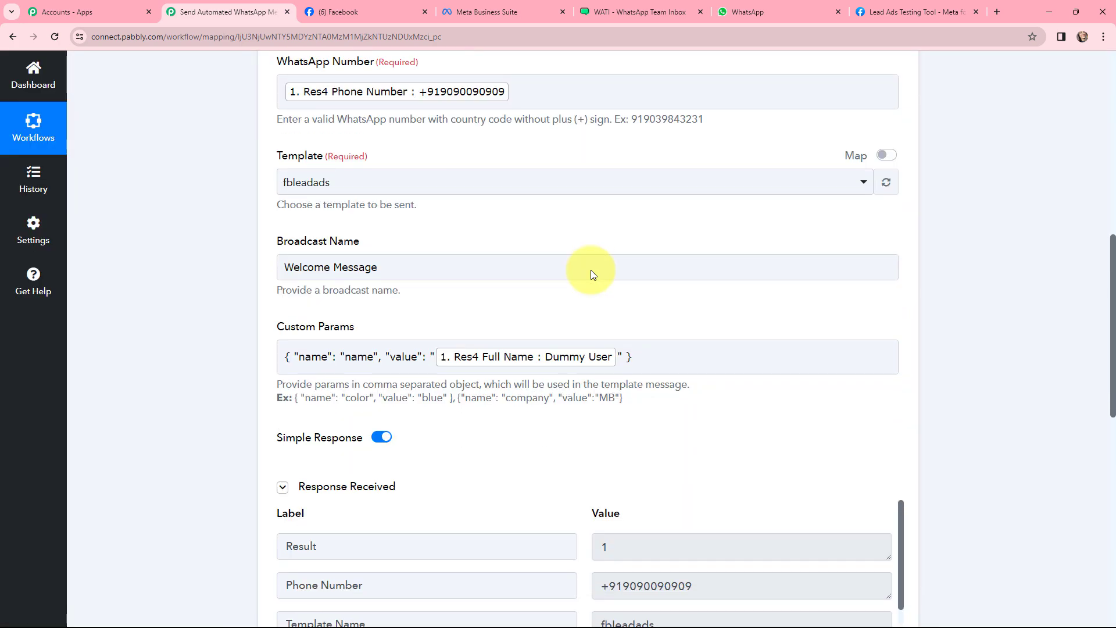
{"action": "scroll", "coordinate": [591, 270], "scroll_direction": "down", "scroll_amount": 2}
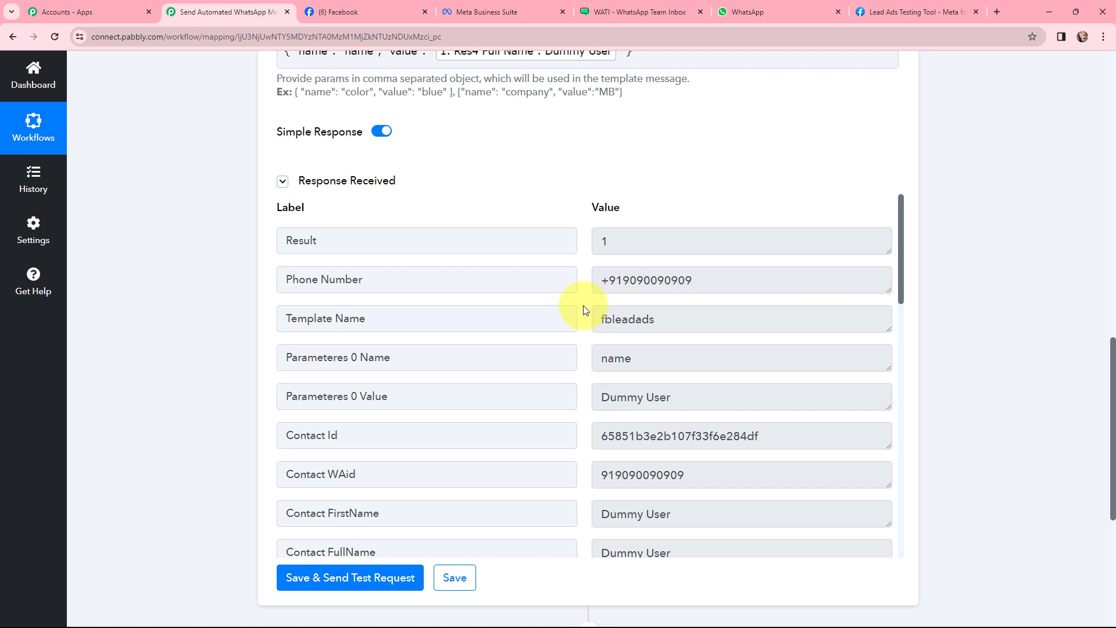
- Switch to WhatsApp, check the received welcome message's heading, greeting name, body and closing against the template, and return to Pabbly Connect
{"action": "left_click", "coordinate": [737, 8]}
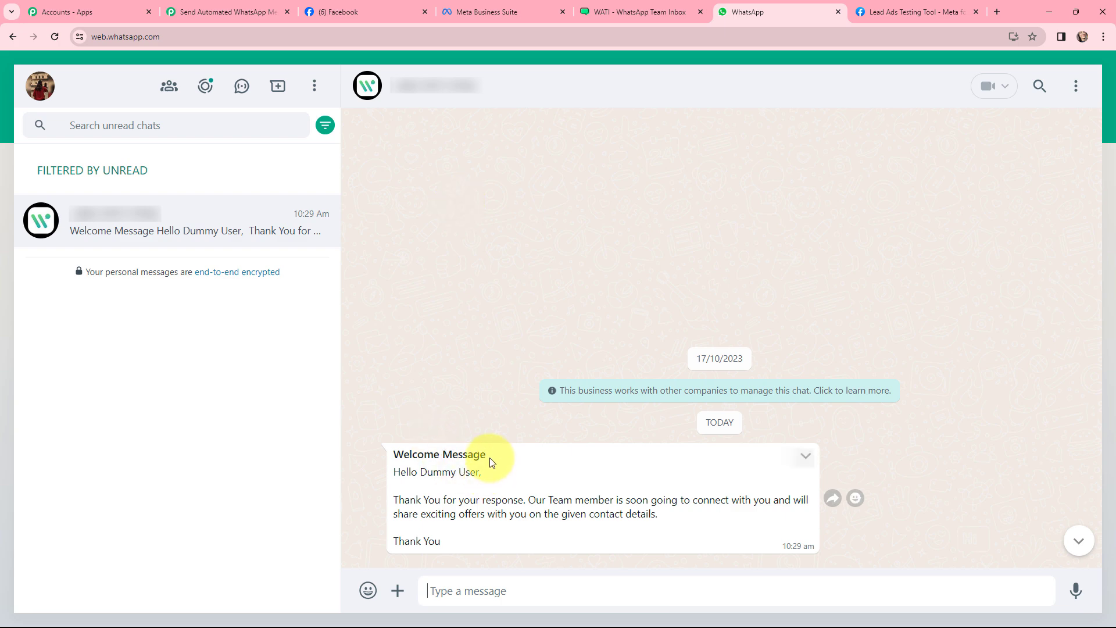
{"action": "left_click_drag", "start_coordinate": [486, 454], "coordinate": [392, 453]}
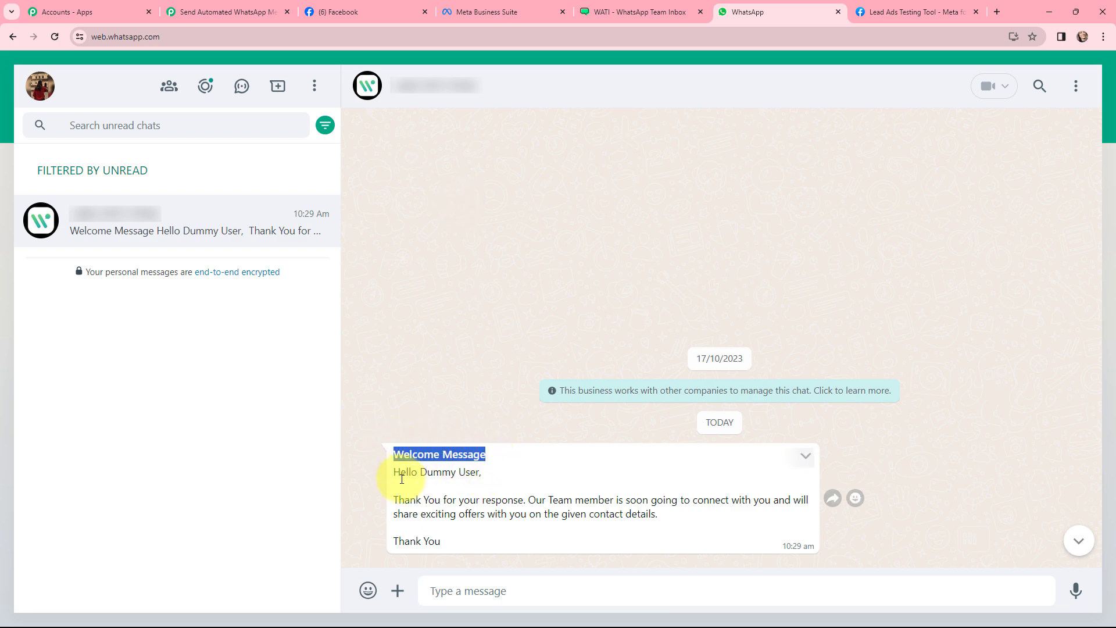
{"action": "left_click_drag", "start_coordinate": [420, 472], "coordinate": [480, 472]}
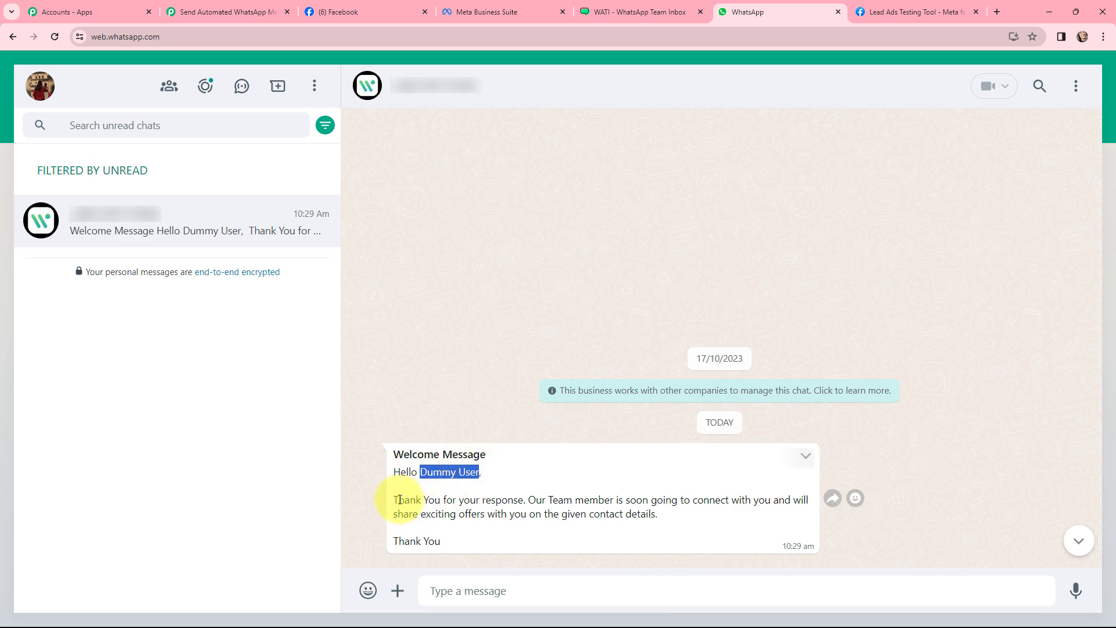
{"action": "left_click_drag", "start_coordinate": [394, 498], "coordinate": [678, 516]}
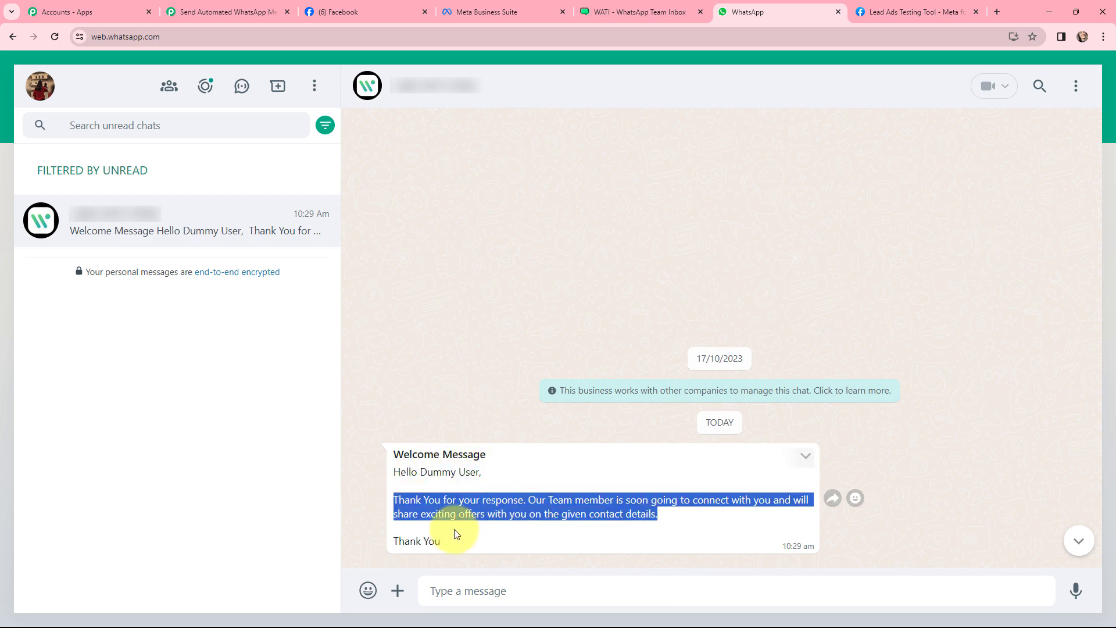
{"action": "left_click", "coordinate": [441, 541]}
{"action": "left_click_drag", "start_coordinate": [436, 541], "coordinate": [394, 541]}
{"action": "left_click", "coordinate": [439, 361]}
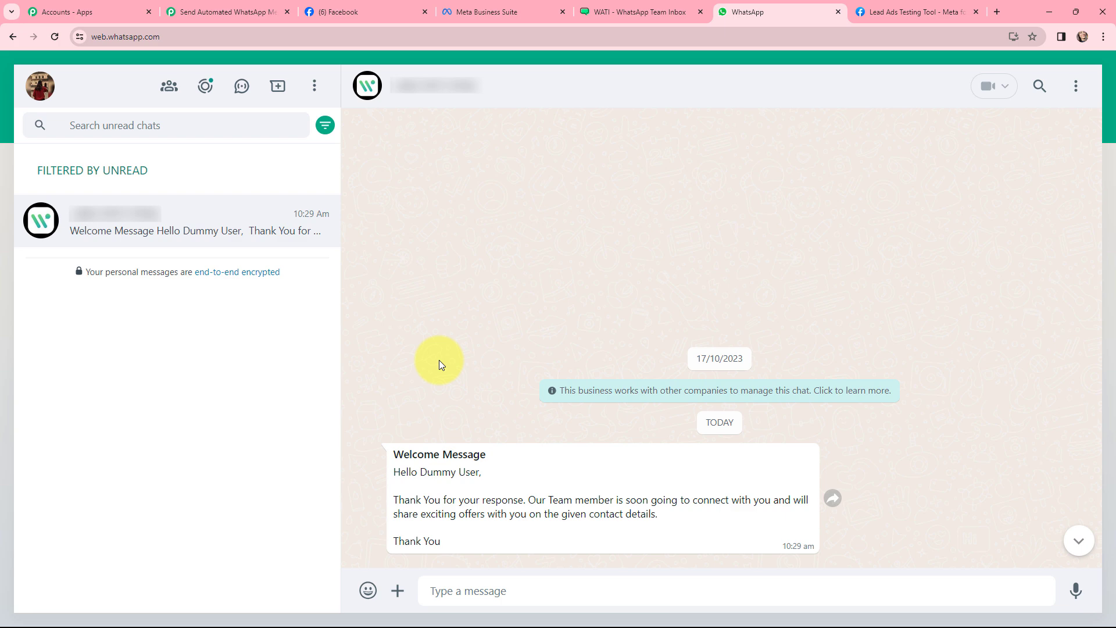
{"action": "key", "text": "ctrl+2"}
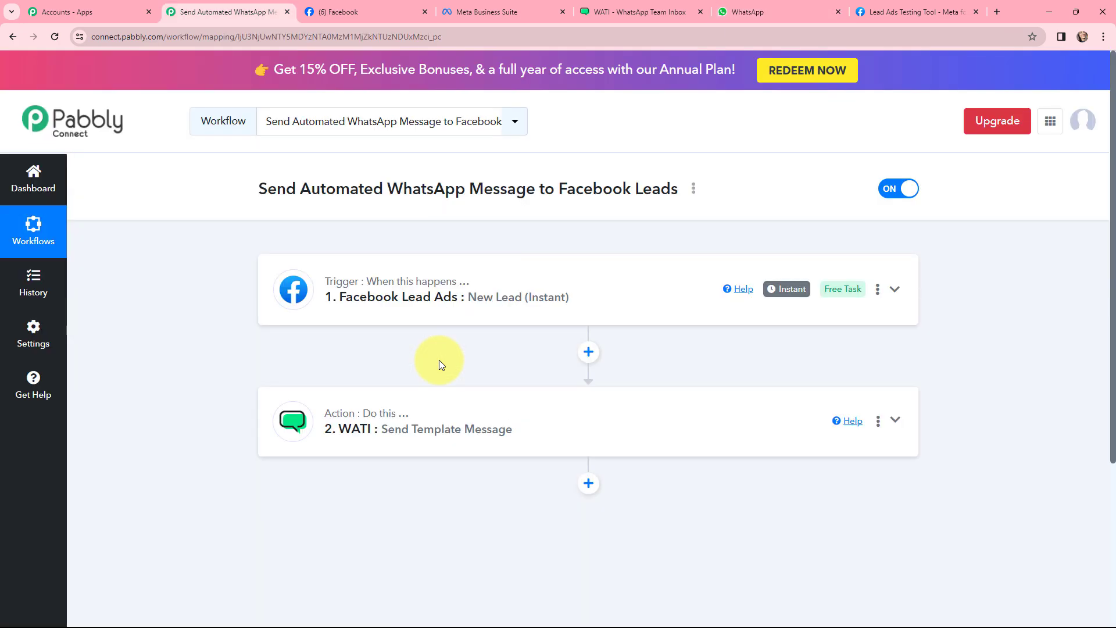